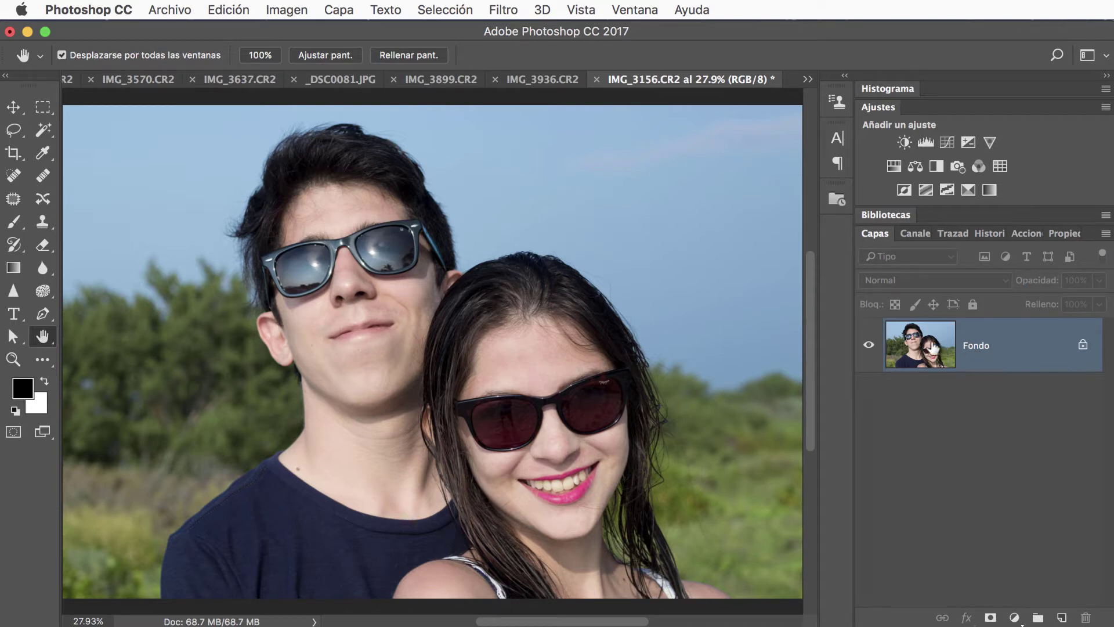
# Duplicate the Fondo layer and rename the copy 'Licuar'
pyautogui.moveTo(932, 346)
pyautogui.mouseDown()
pyautogui.moveTo(1070, 594)
pyautogui.moveTo(1062, 617)
pyautogui.mouseUp()
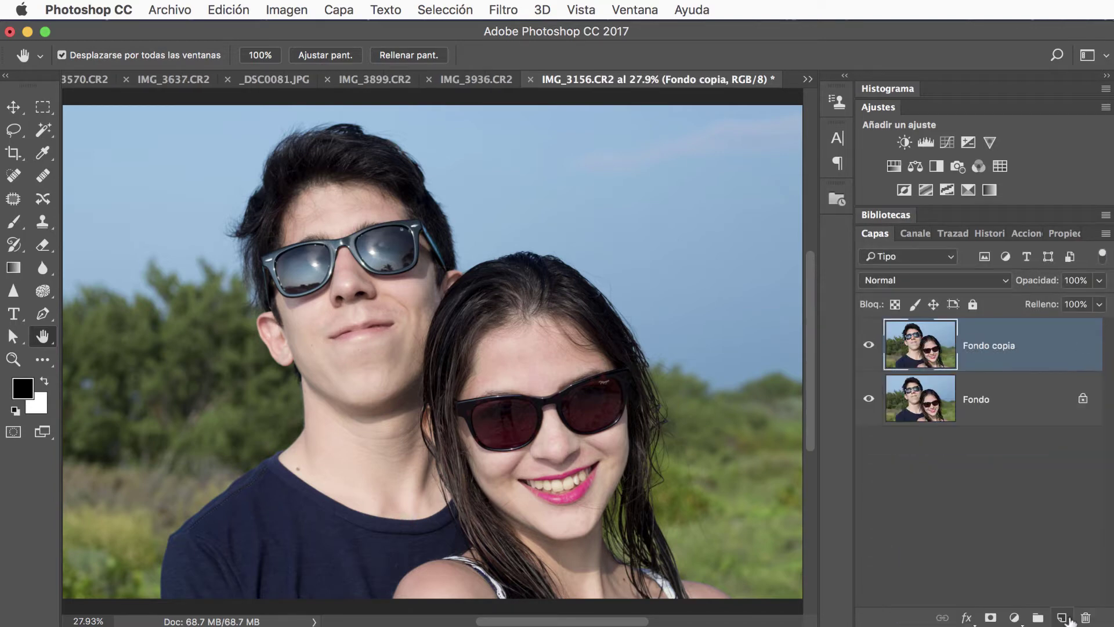
pyautogui.doubleClick(994, 347)
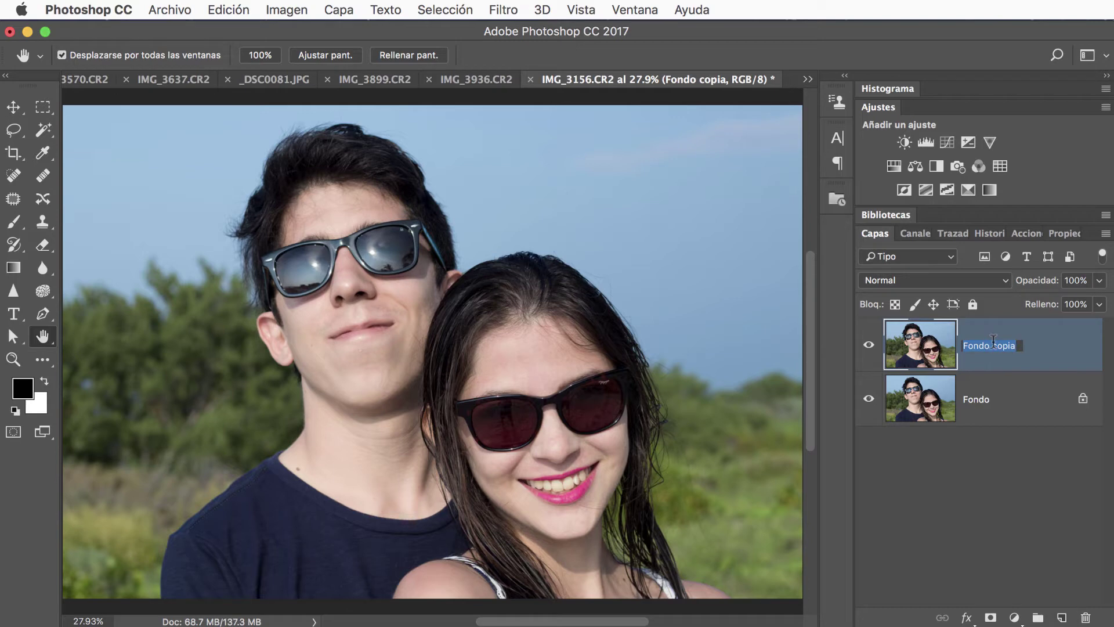
pyautogui.write('Licua')
pyautogui.write('r')
pyautogui.press('Return')
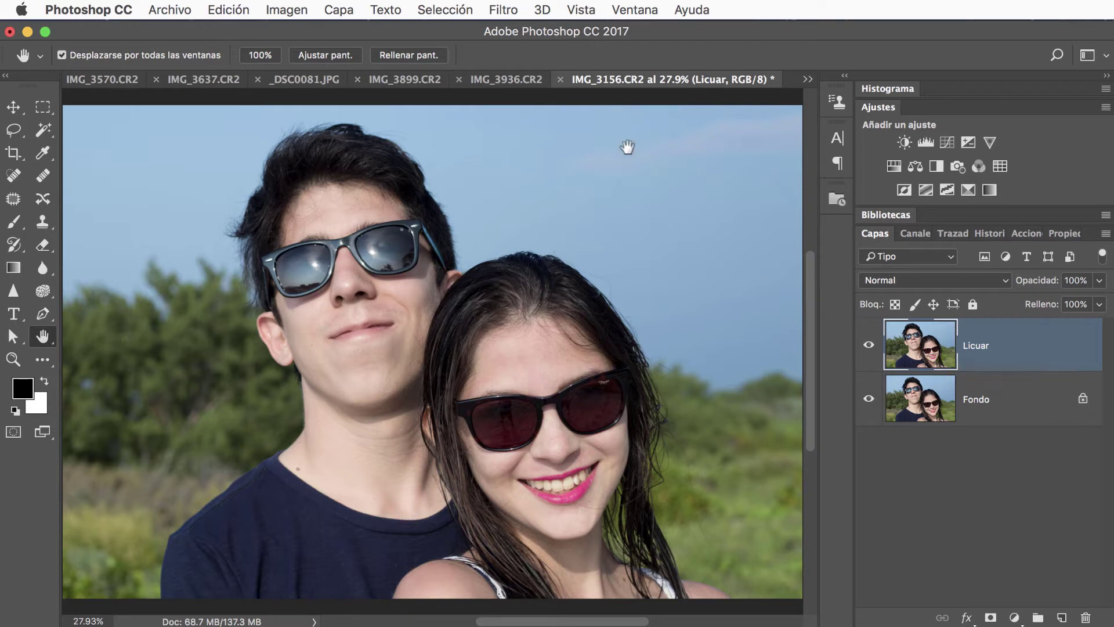
pyautogui.click(506, 11)
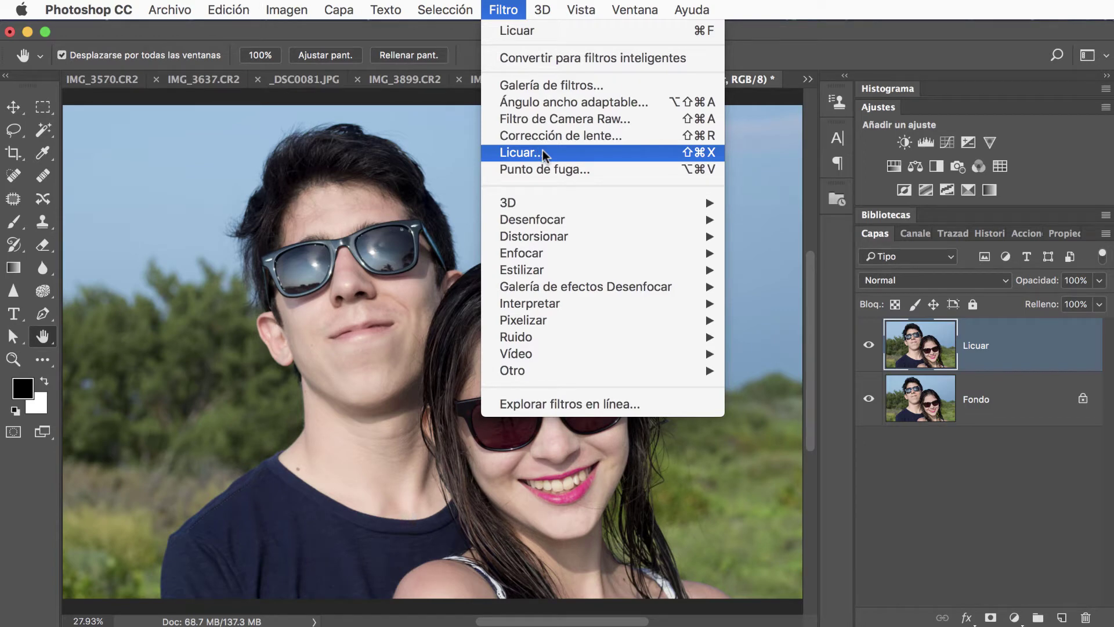
# Apply Filtro > Licuar to the Licuar layer and collapse the Opciones de visualización section
pyautogui.click(545, 154)
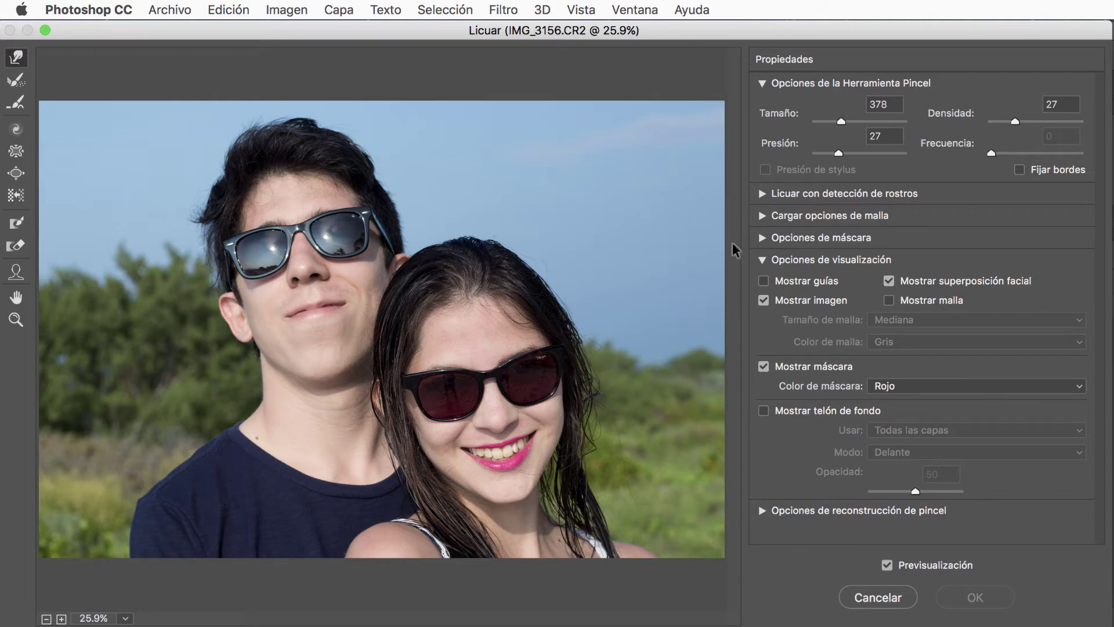
pyautogui.click(763, 260)
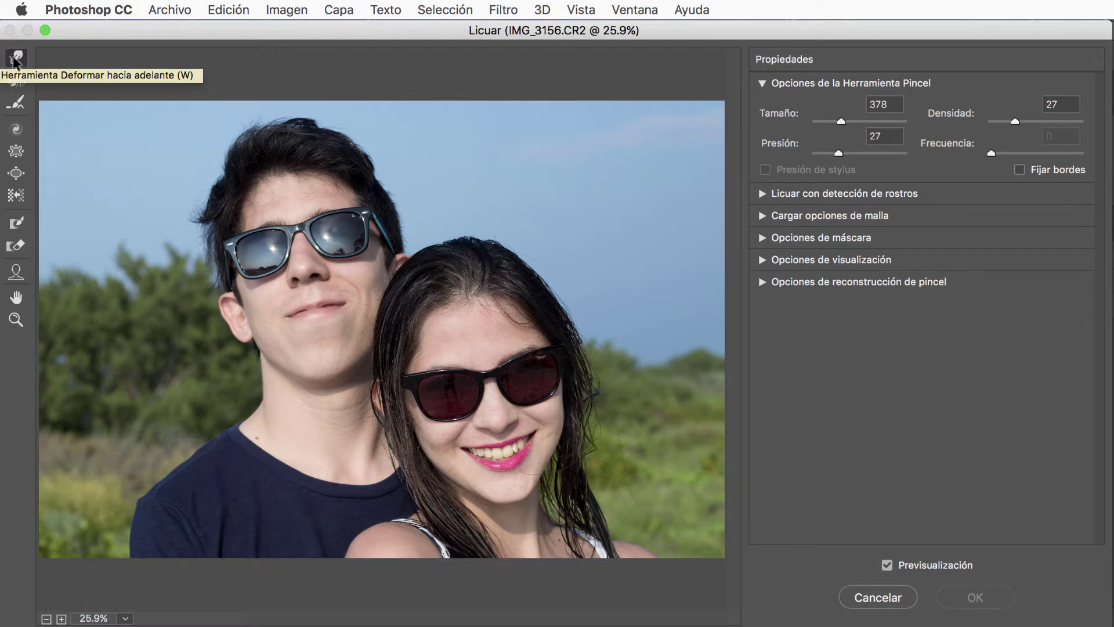
# Set the warp brush size to 849, then step back to undo a test push on the man's face
pyautogui.moveTo(841, 121); pyautogui.dragTo(849, 121)
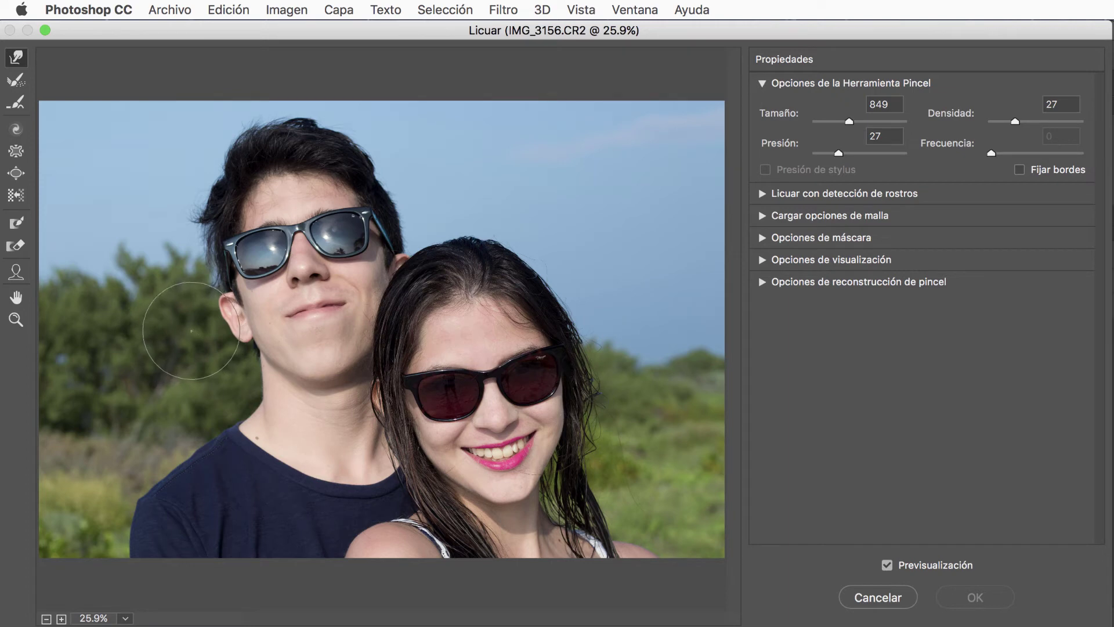
pyautogui.moveTo(187, 326); pyautogui.dragTo(220, 325)
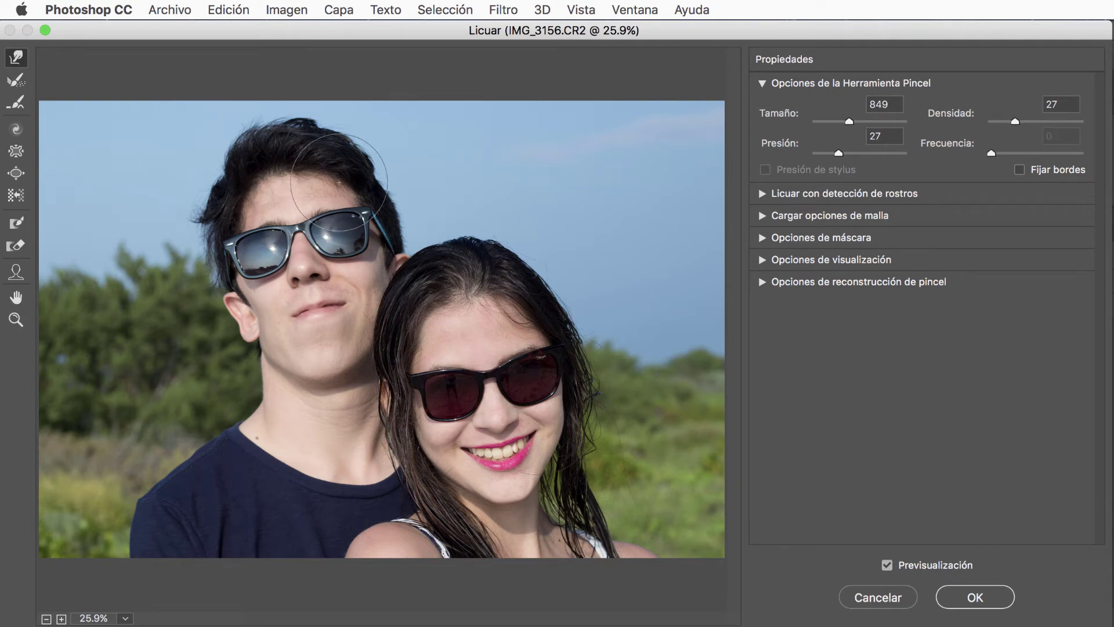
pyautogui.click(224, 10)
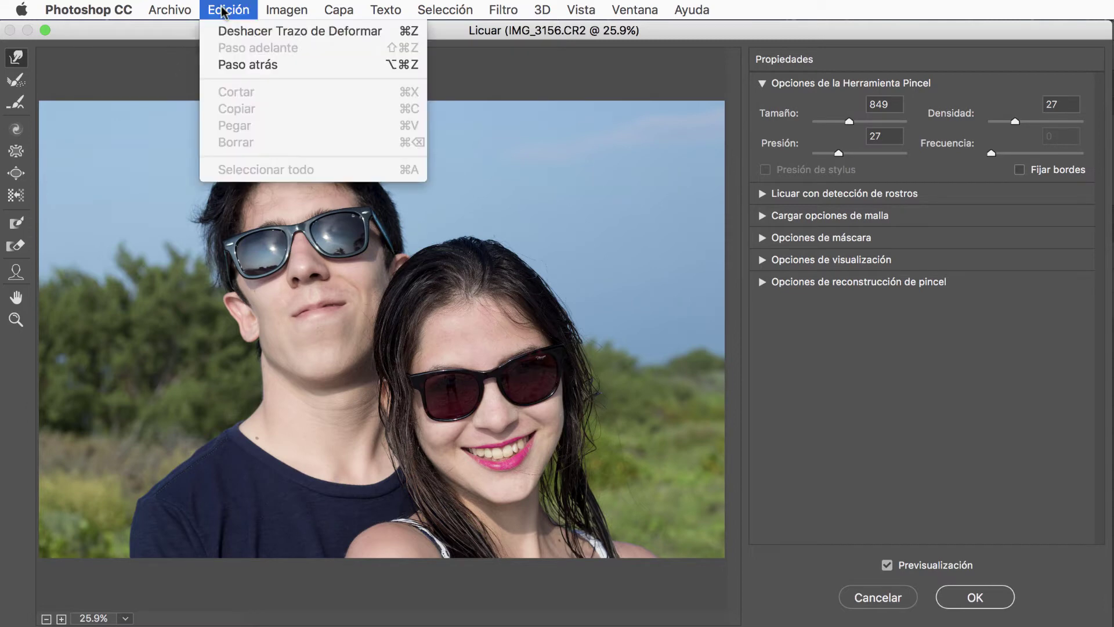
pyautogui.click(238, 64)
pyautogui.click(224, 10)
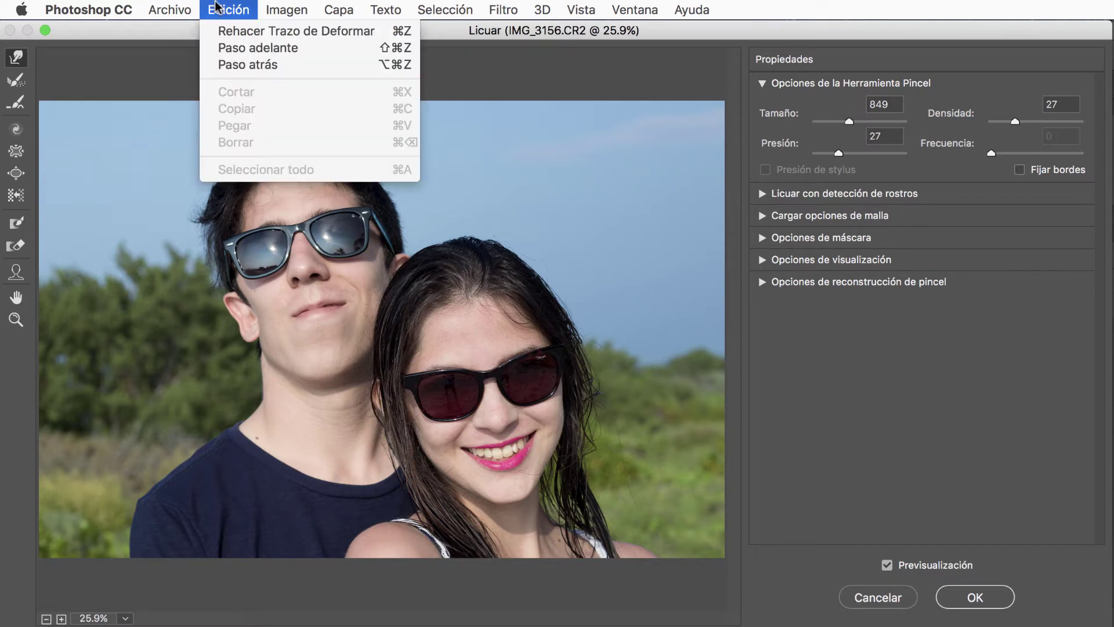
pyautogui.click(231, 65)
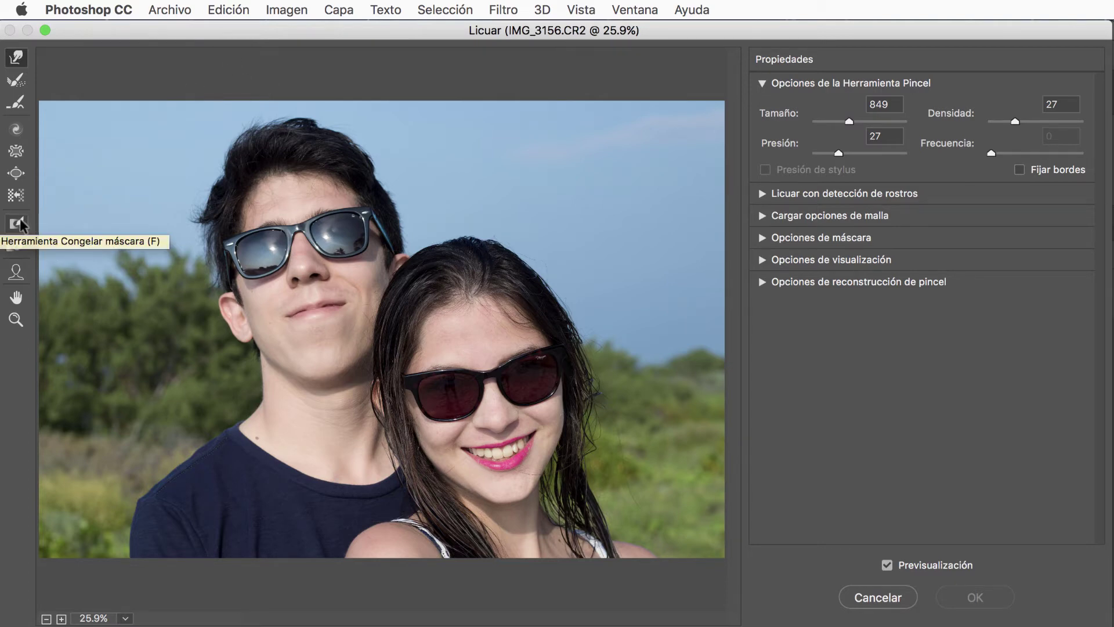
# Select the Freeze Mask tool with pressure 73 and zoom in on the couple's faces
pyautogui.click(22, 226)
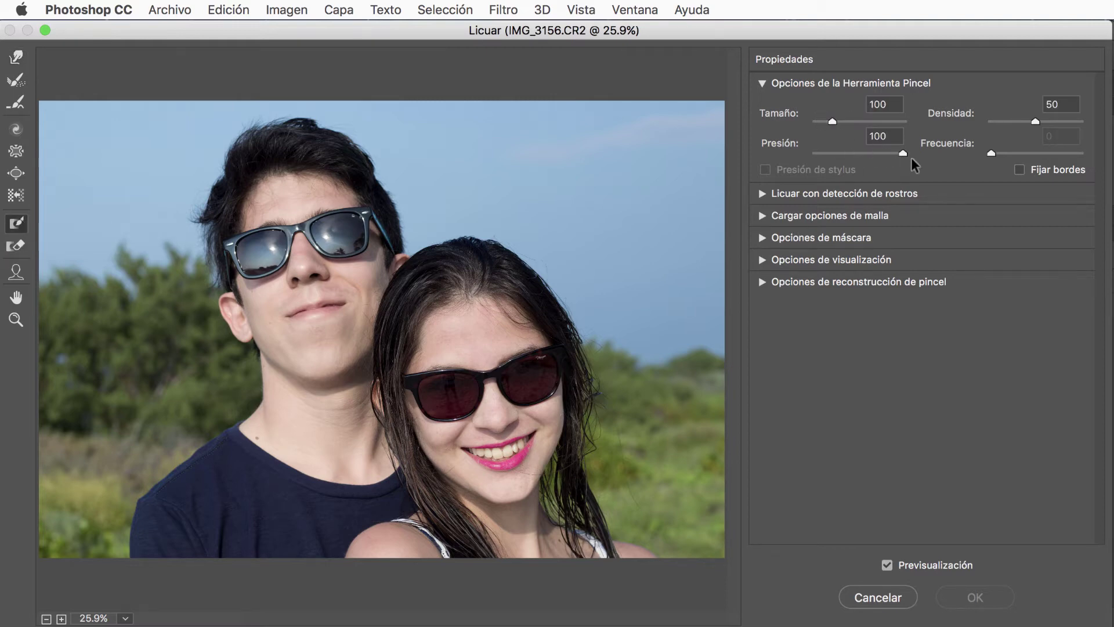
pyautogui.moveTo(897, 150); pyautogui.dragTo(878, 151)
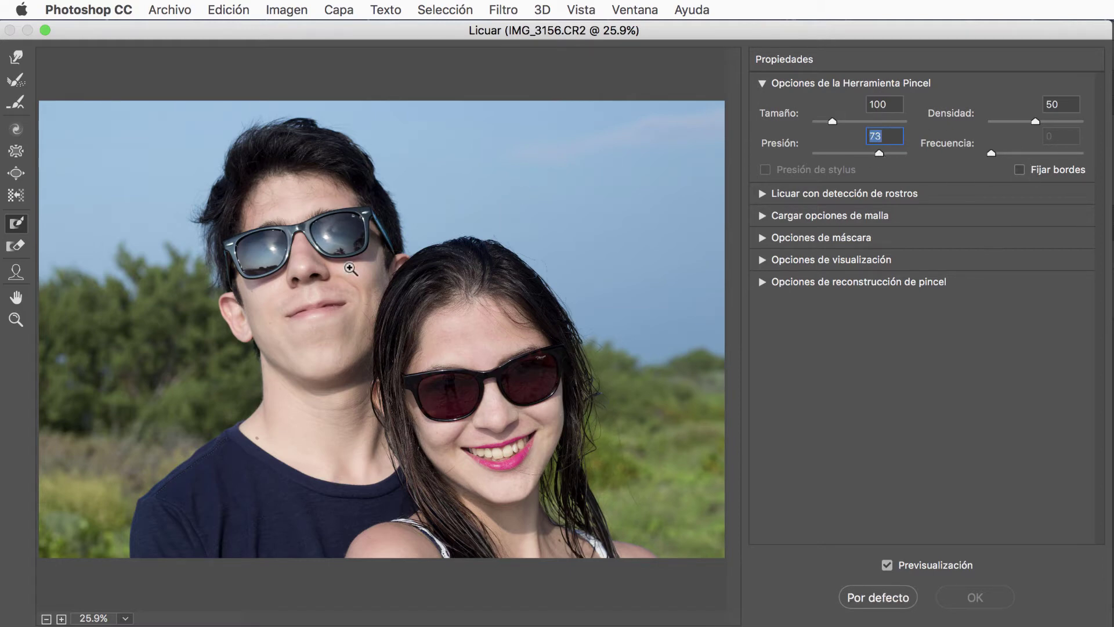
pyautogui.hotkey('ctrl', '+')
pyautogui.hotkey('ctrl', '+')
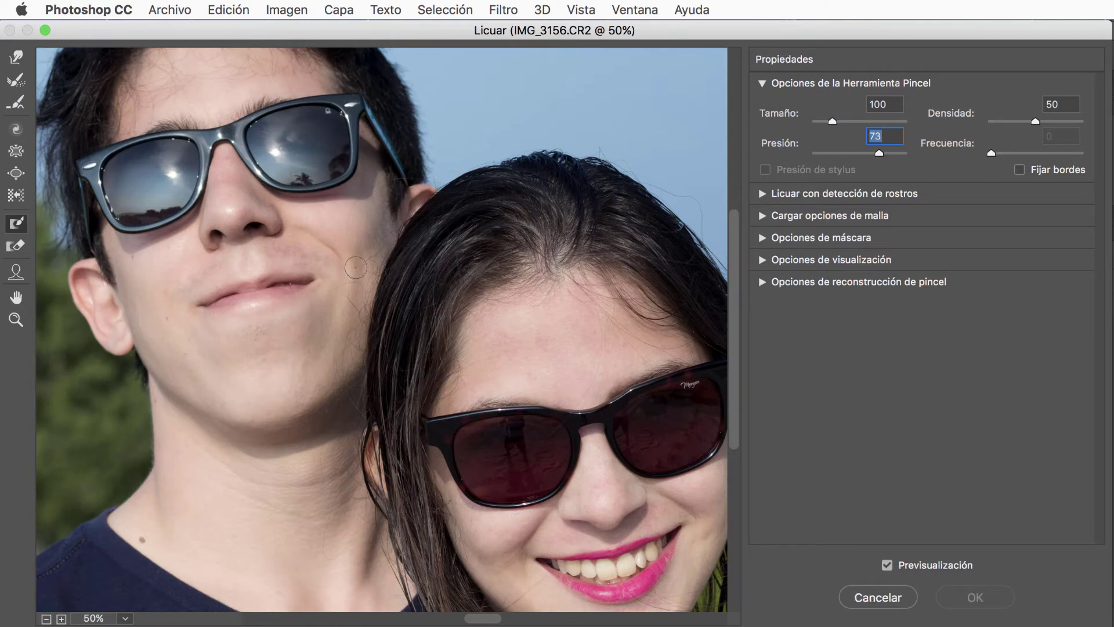
pyautogui.scroll(2, 359, 254)
pyautogui.hscroll(-2, 360, 253)
pyautogui.hscroll(-5, 359, 254)
pyautogui.scroll(1, 360, 253)
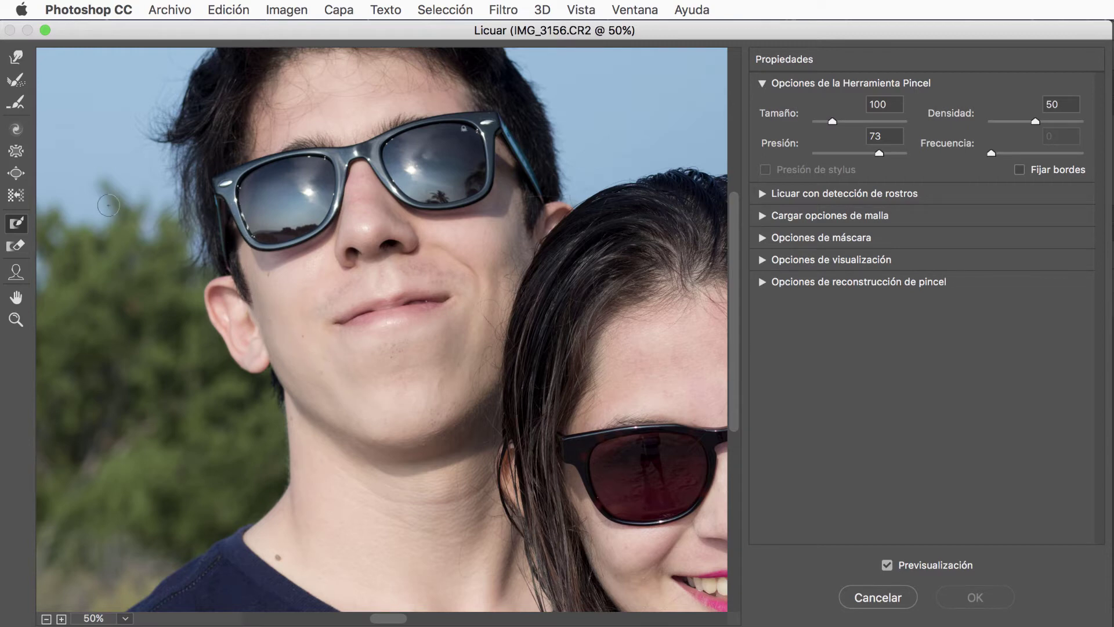
# Paint a red freeze mask over the man's face from cheek to jaw with a 722 brush
pyautogui.moveTo(832, 121); pyautogui.dragTo(851, 122)
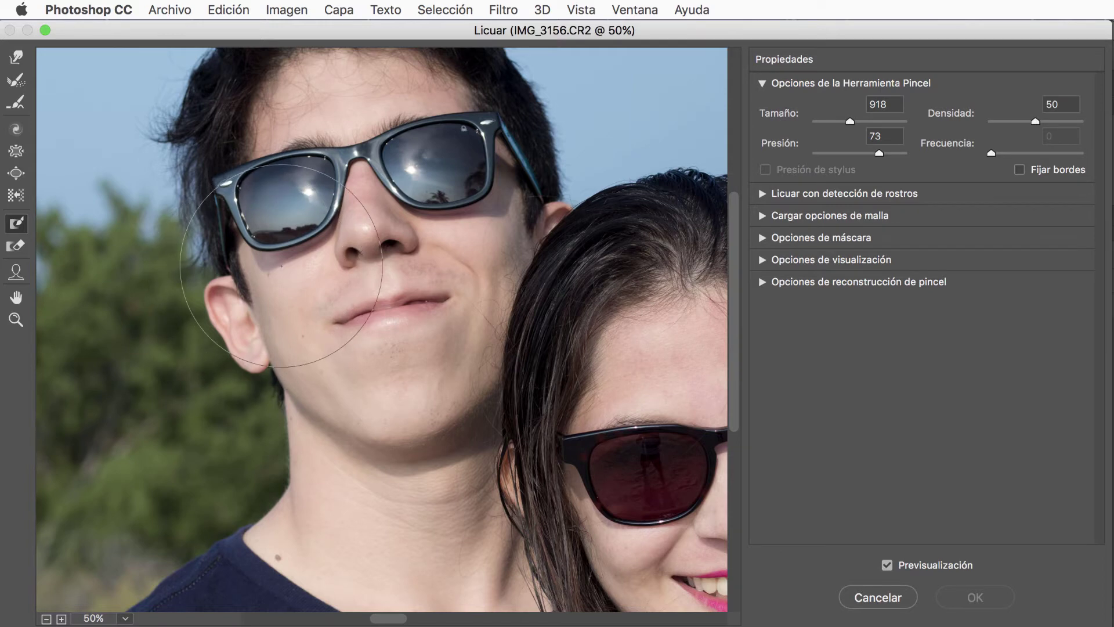
pyautogui.click(280, 263)
pyautogui.moveTo(279, 263); pyautogui.dragTo(289, 272)
pyautogui.hotkey('ctrl', 'z')
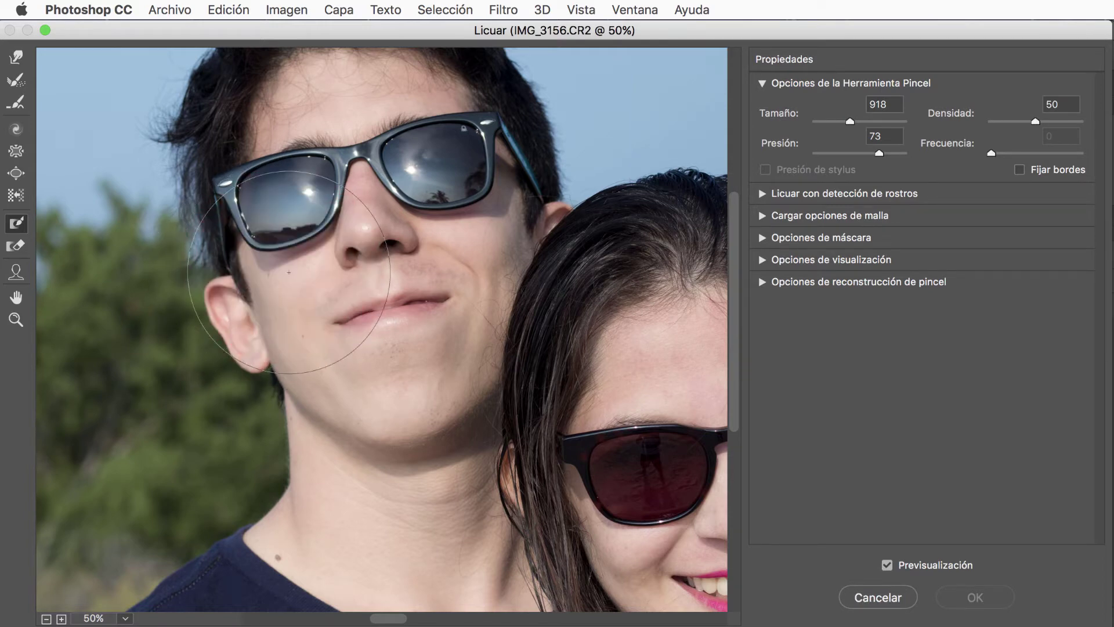
pyautogui.moveTo(850, 121); pyautogui.dragTo(840, 121)
pyautogui.click(273, 272)
pyautogui.moveTo(272, 272)
pyautogui.mouseDown()
pyautogui.moveTo(308, 366)
pyautogui.moveTo(400, 426)
pyautogui.moveTo(296, 354)
pyautogui.moveTo(261, 282)
pyautogui.moveTo(273, 224)
pyautogui.moveTo(368, 368)
pyautogui.moveTo(325, 261)
pyautogui.moveTo(406, 390)
pyautogui.moveTo(348, 233)
pyautogui.moveTo(442, 406)
pyautogui.moveTo(325, 151)
pyautogui.moveTo(424, 366)
pyautogui.moveTo(406, 148)
pyautogui.mouseUp()
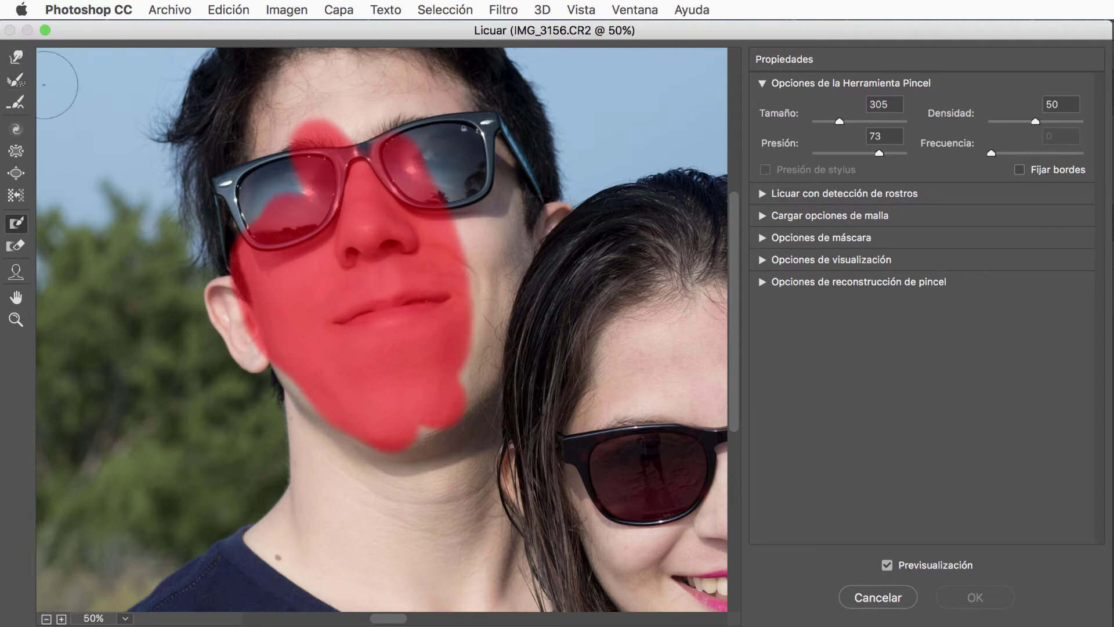
# Test a Forward Warp push on the ear, then step back until the face's freeze mask is gone
pyautogui.click(16, 59)
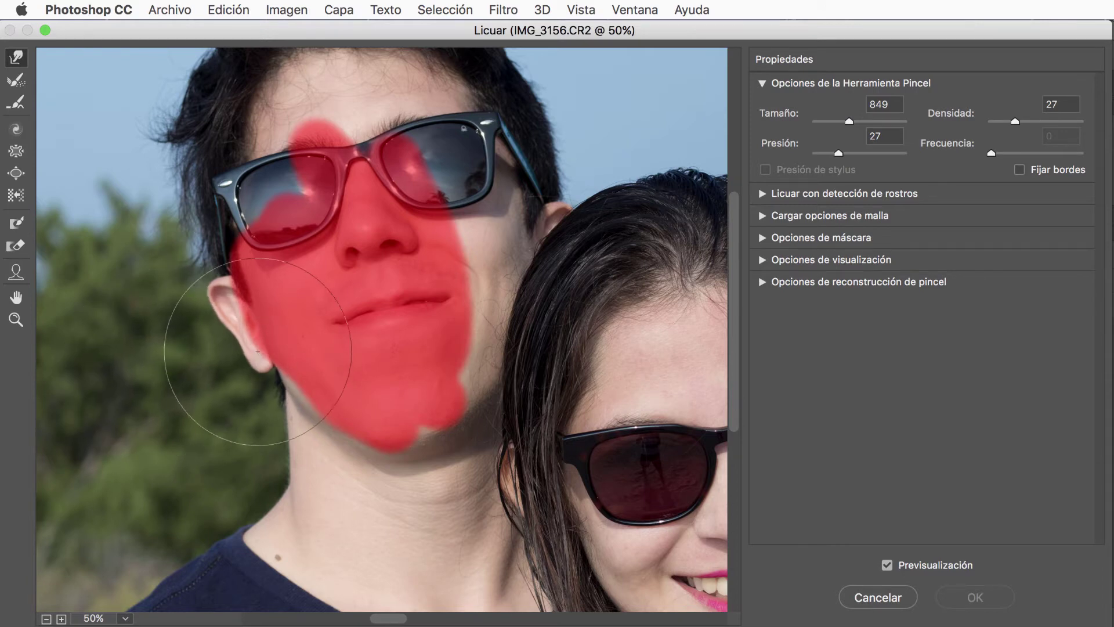
pyautogui.moveTo(268, 352); pyautogui.dragTo(179, 305)
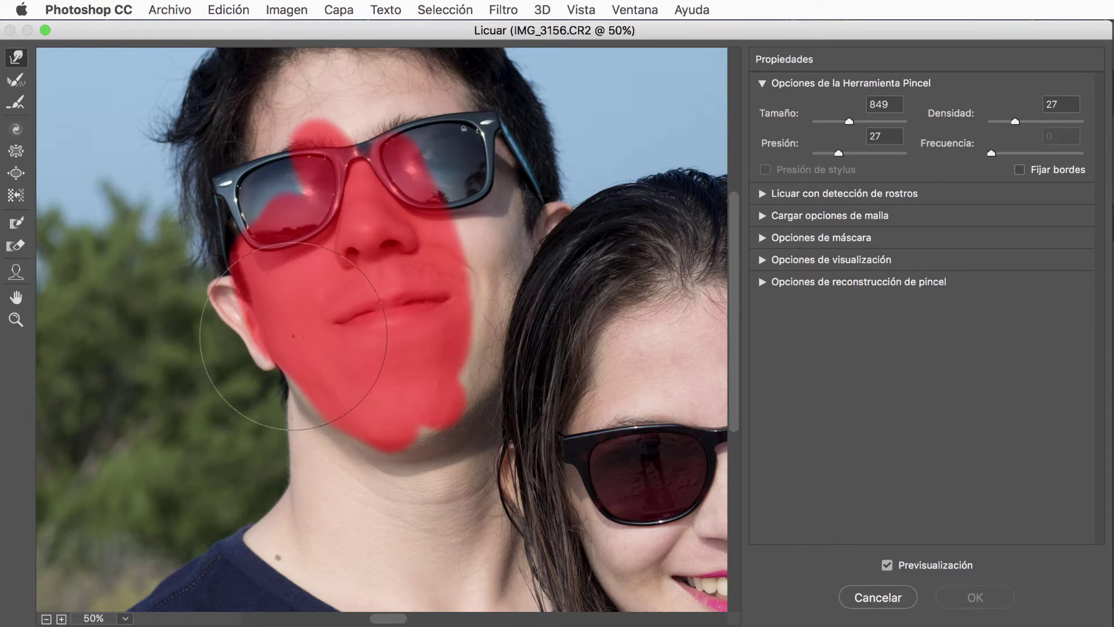
pyautogui.press('super+z')
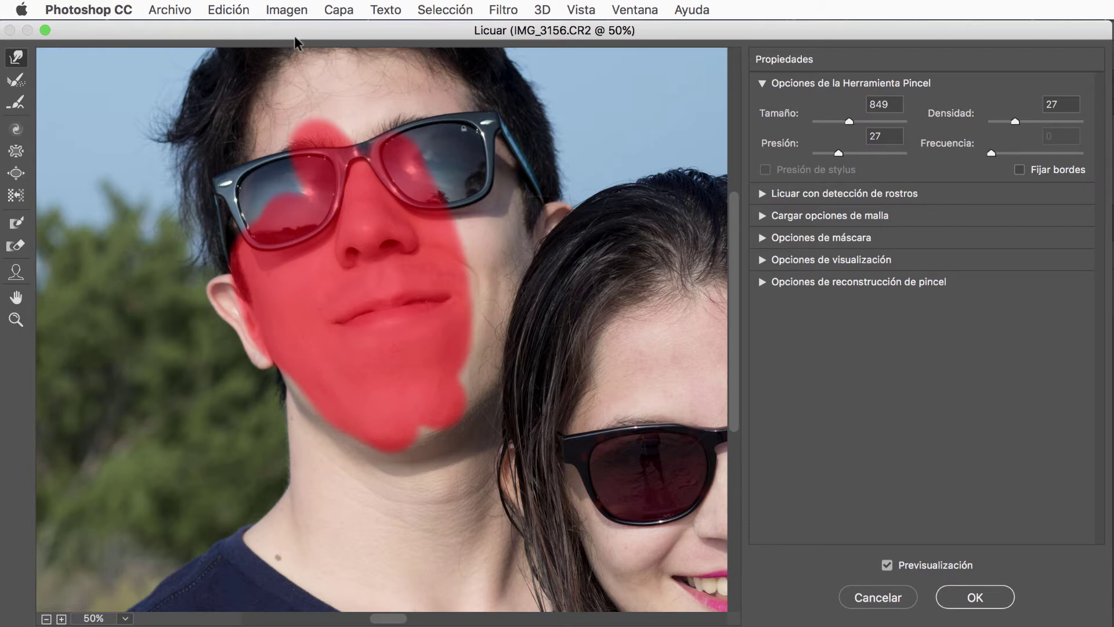
pyautogui.click(243, 9)
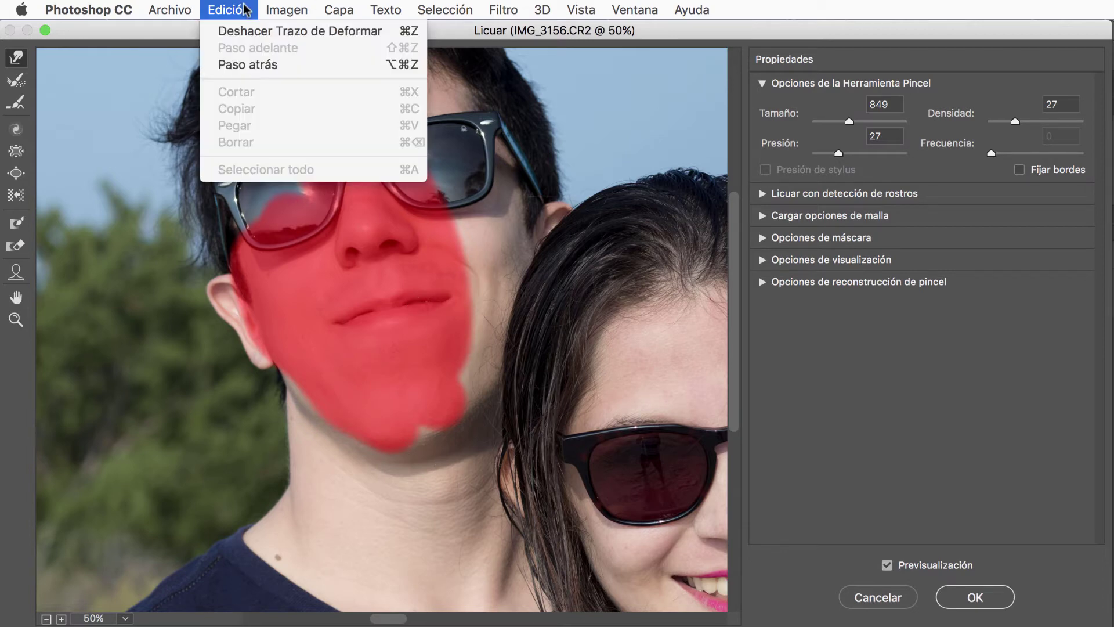
pyautogui.click(248, 70)
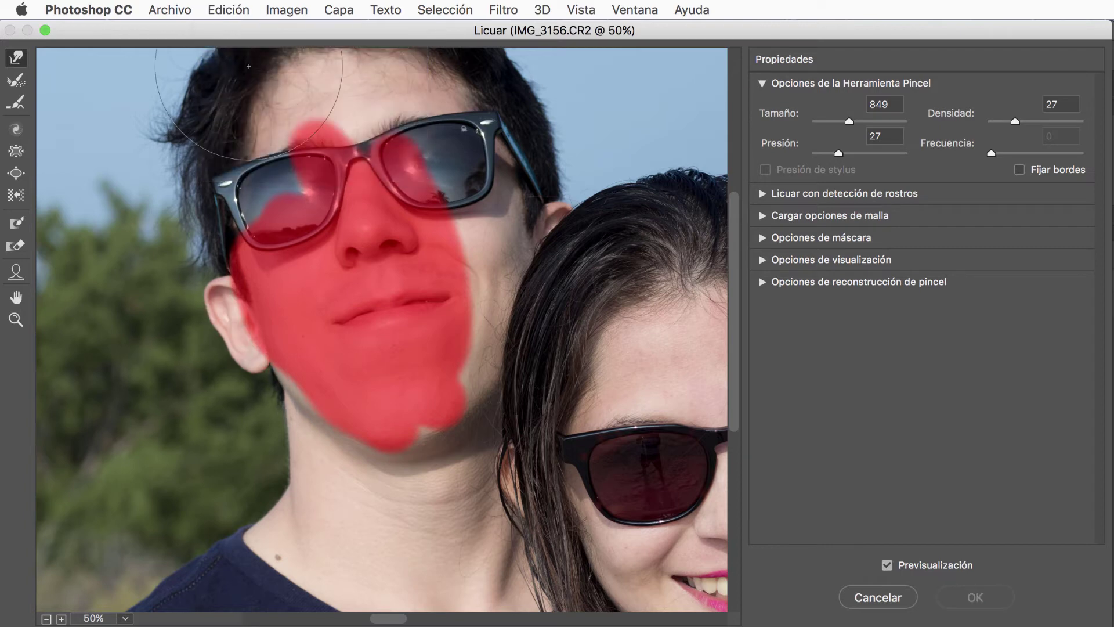
pyautogui.click(221, 7)
pyautogui.click(244, 65)
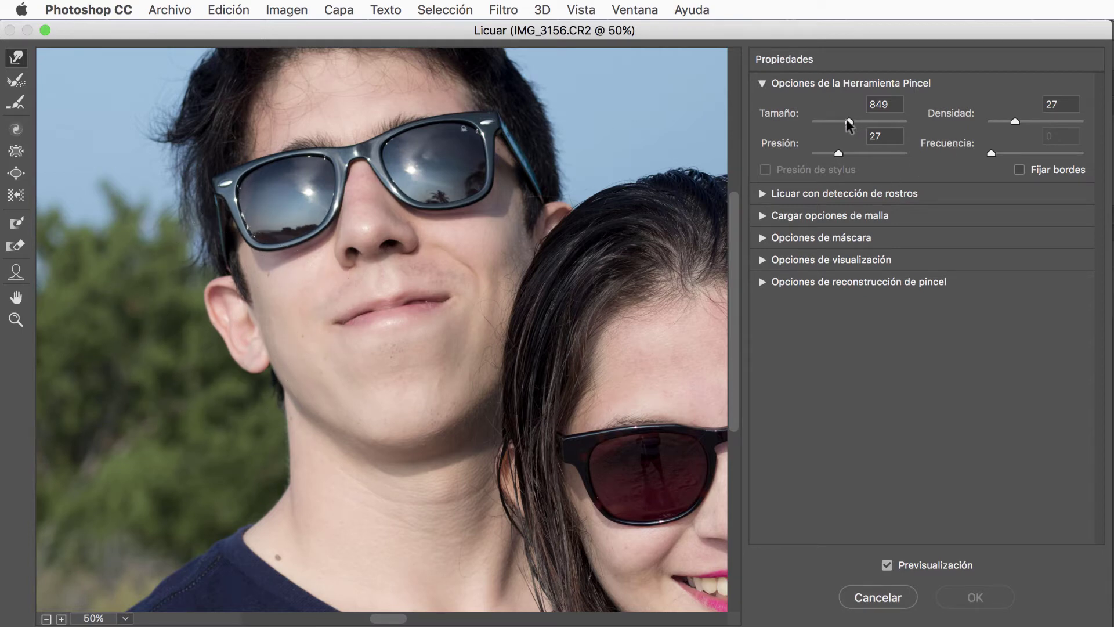
# Paint a narrow freeze strip down the man's cheek beside his ear with a brush of about 125
pyautogui.moveTo(849, 121); pyautogui.dragTo(845, 121)
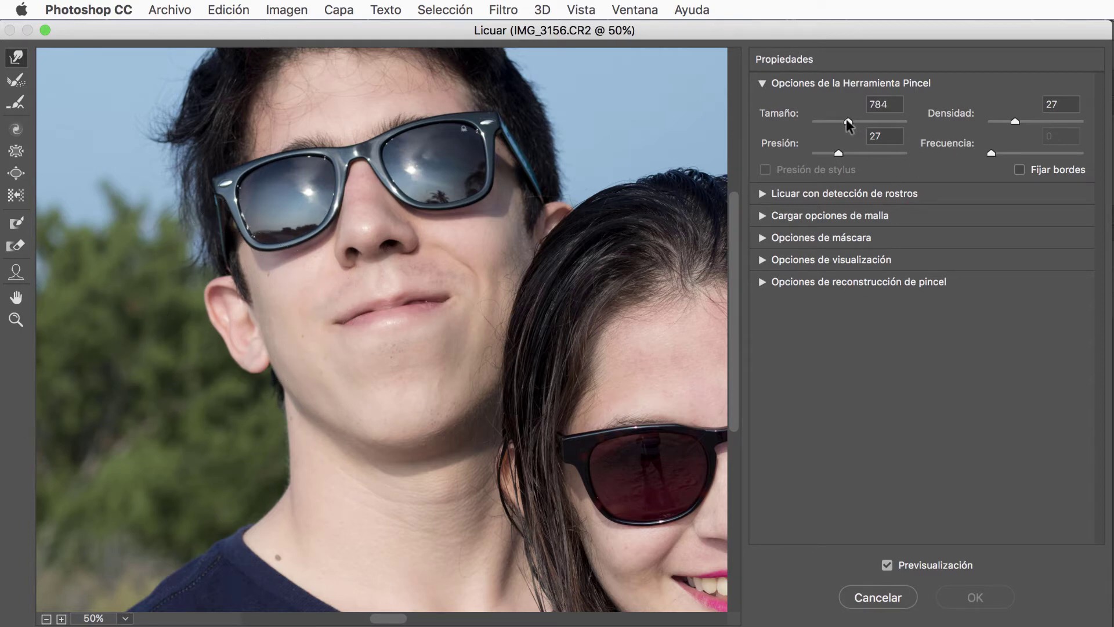
pyautogui.click(17, 223)
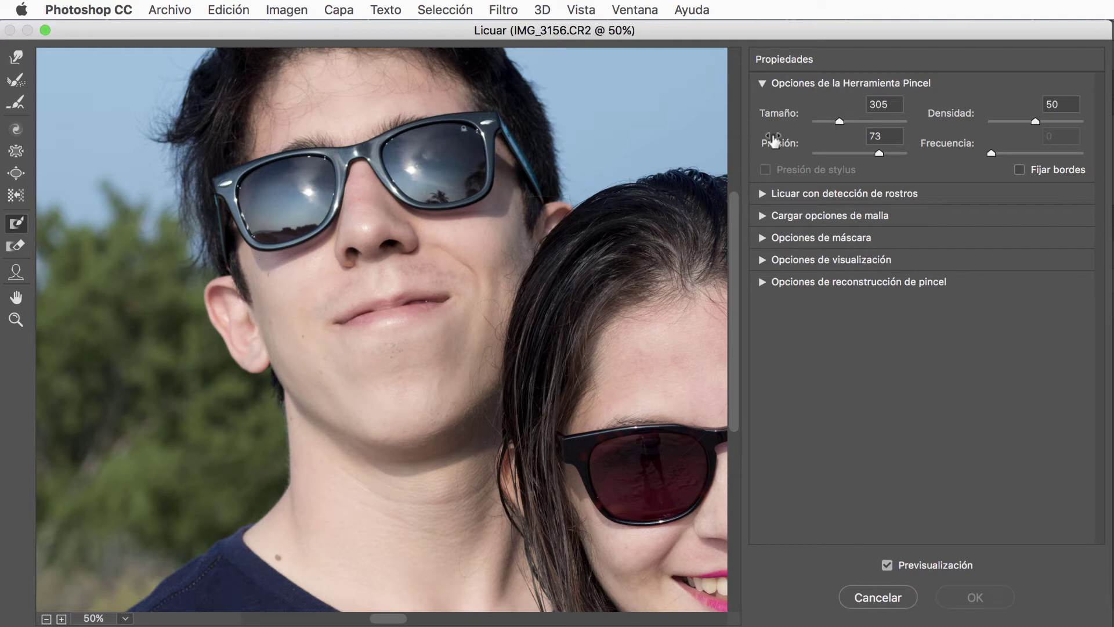
pyautogui.moveTo(840, 121); pyautogui.dragTo(834, 119)
pyautogui.click(245, 259)
pyautogui.moveTo(245, 259)
pyautogui.mouseDown()
pyautogui.moveTo(288, 378)
pyautogui.moveTo(307, 395)
pyautogui.moveTo(310, 377)
pyautogui.moveTo(277, 307)
pyautogui.moveTo(322, 390)
pyautogui.moveTo(256, 264)
pyautogui.moveTo(273, 253)
pyautogui.moveTo(287, 264)
pyautogui.moveTo(318, 322)
pyautogui.moveTo(296, 238)
pyautogui.moveTo(227, 232)
pyautogui.moveTo(227, 255)
pyautogui.mouseUp()
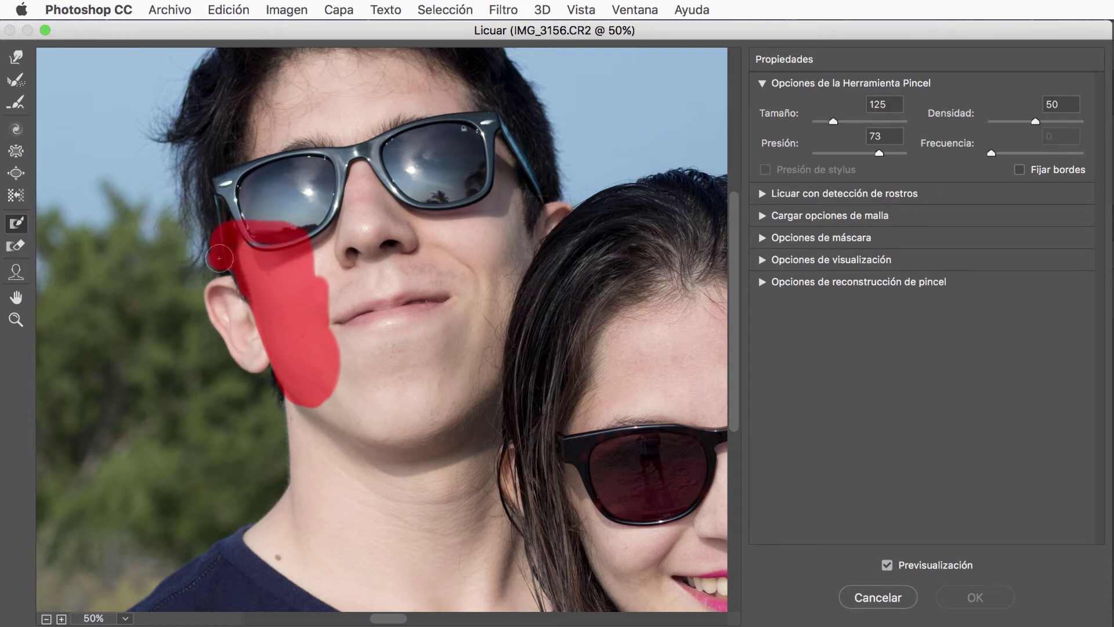
pyautogui.moveTo(223, 260); pyautogui.dragTo(216, 262)
pyautogui.moveTo(292, 299); pyautogui.dragTo(292, 419)
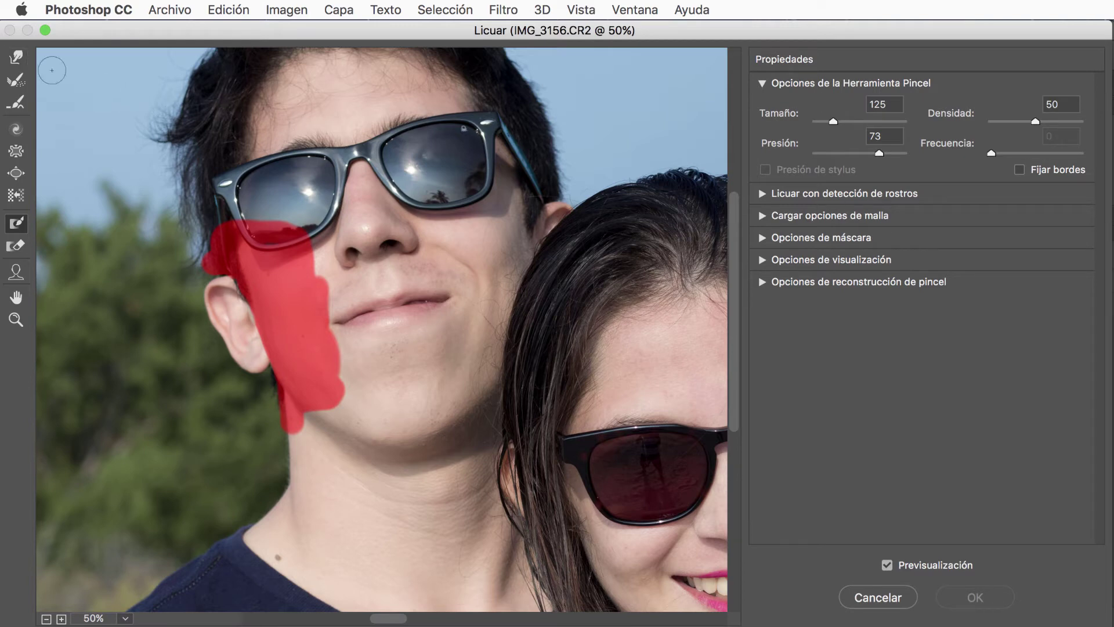
# Push the man's outer ear edge inward with Forward Warp and compare with Previsualización off and on
pyautogui.click(16, 58)
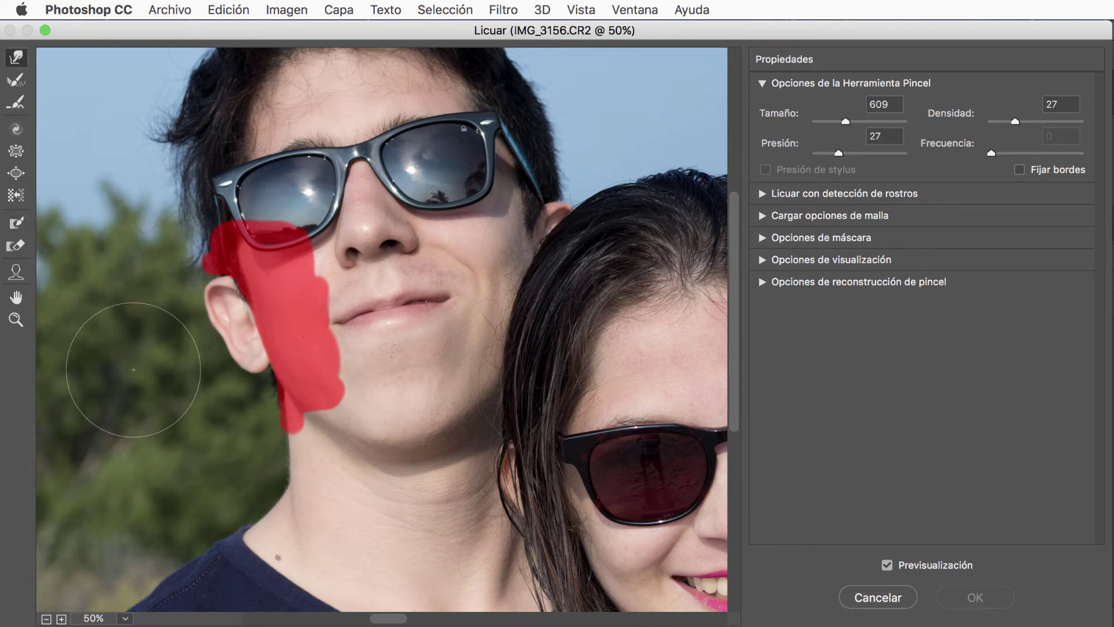
pyautogui.moveTo(156, 326); pyautogui.dragTo(206, 322)
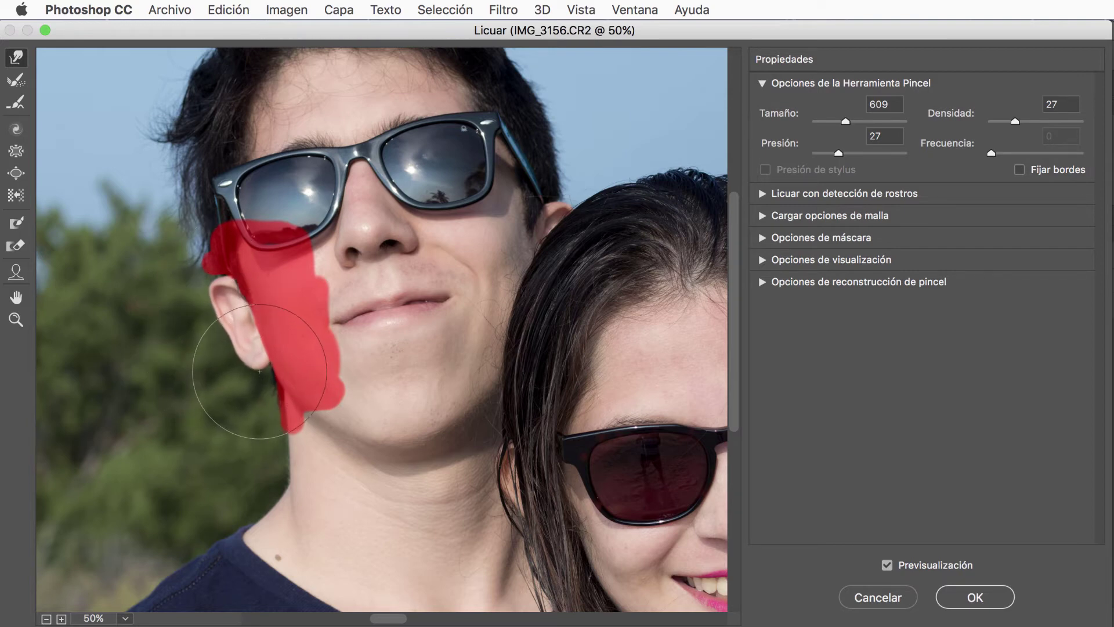
pyautogui.moveTo(177, 287); pyautogui.dragTo(197, 287)
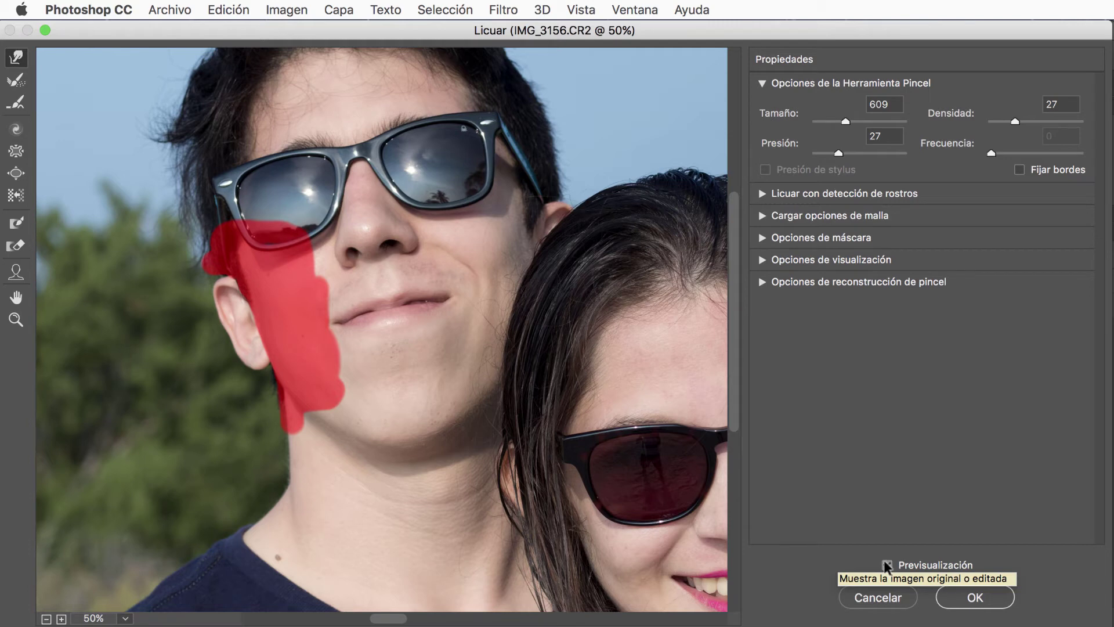
pyautogui.click(887, 564)
pyautogui.click(886, 565)
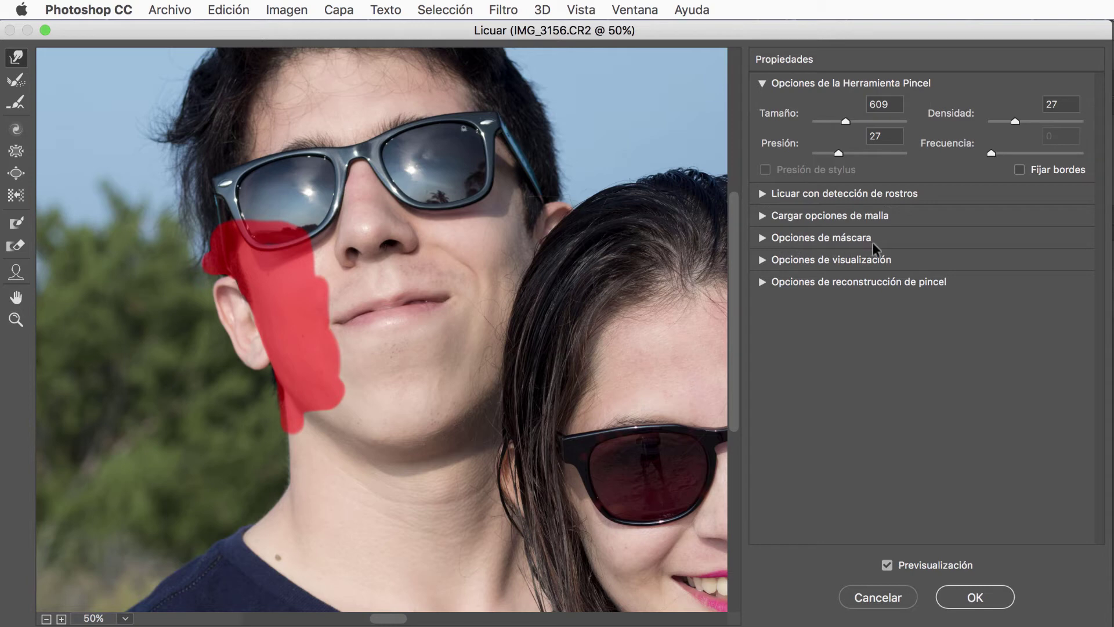
# Expand the mask and display options and compare the face with and without Liquify edits
pyautogui.click(762, 239)
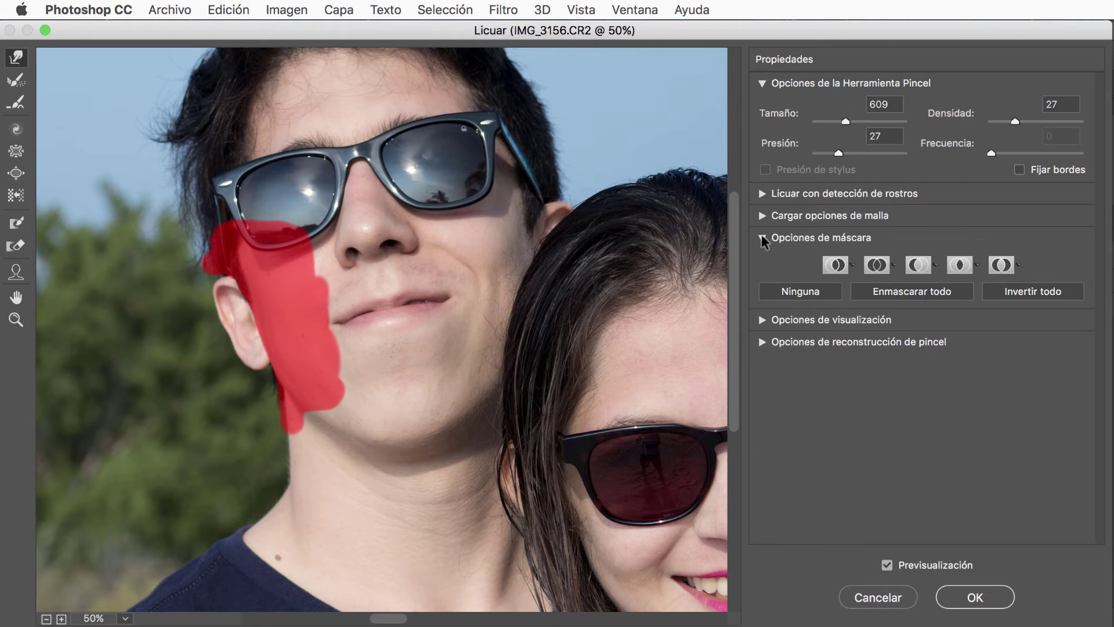
pyautogui.click(762, 238)
pyautogui.click(762, 319)
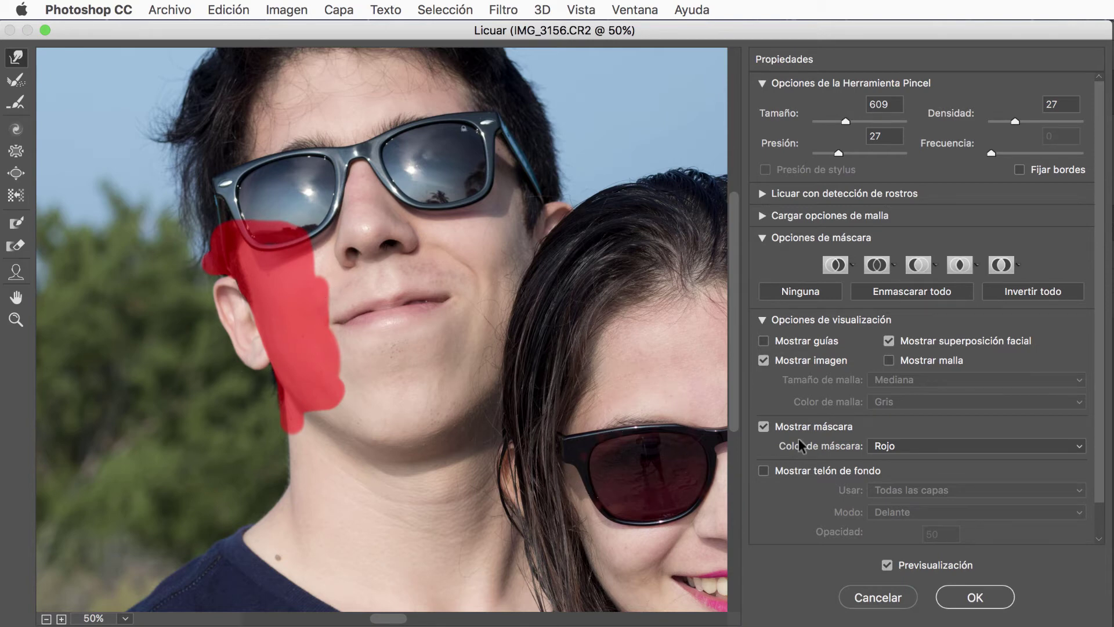
pyautogui.click(764, 426)
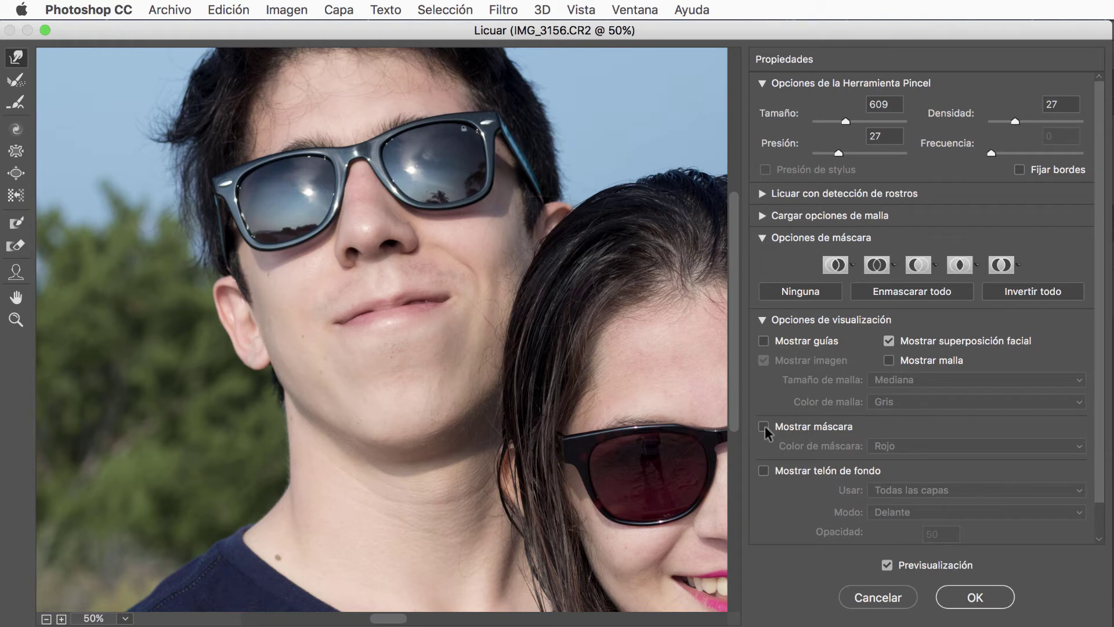
pyautogui.click(888, 564)
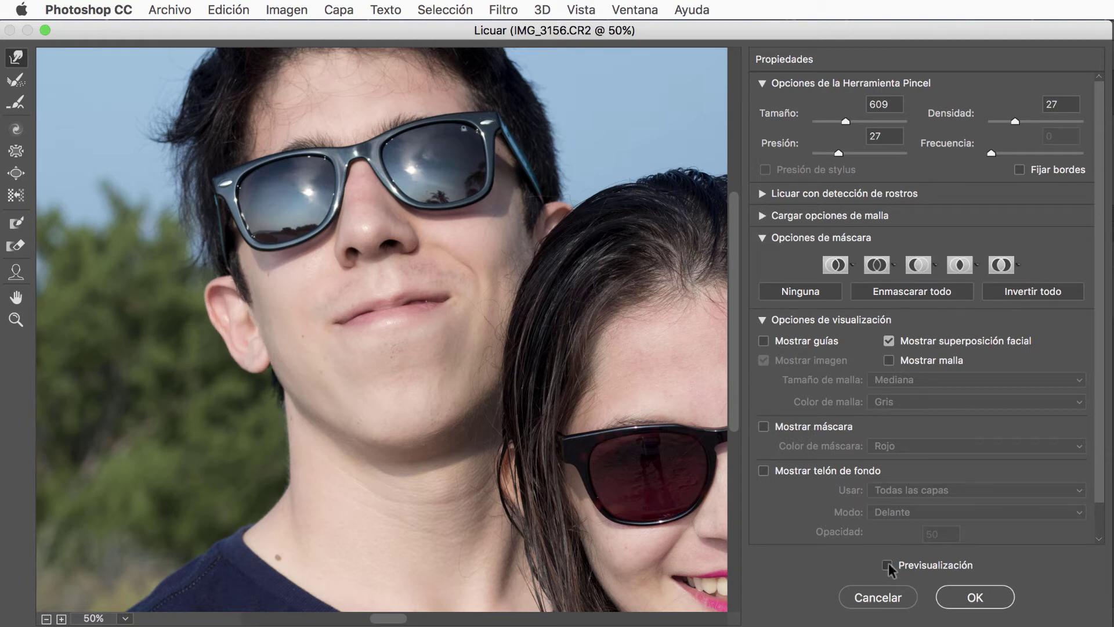
pyautogui.click(888, 564)
pyautogui.click(888, 564)
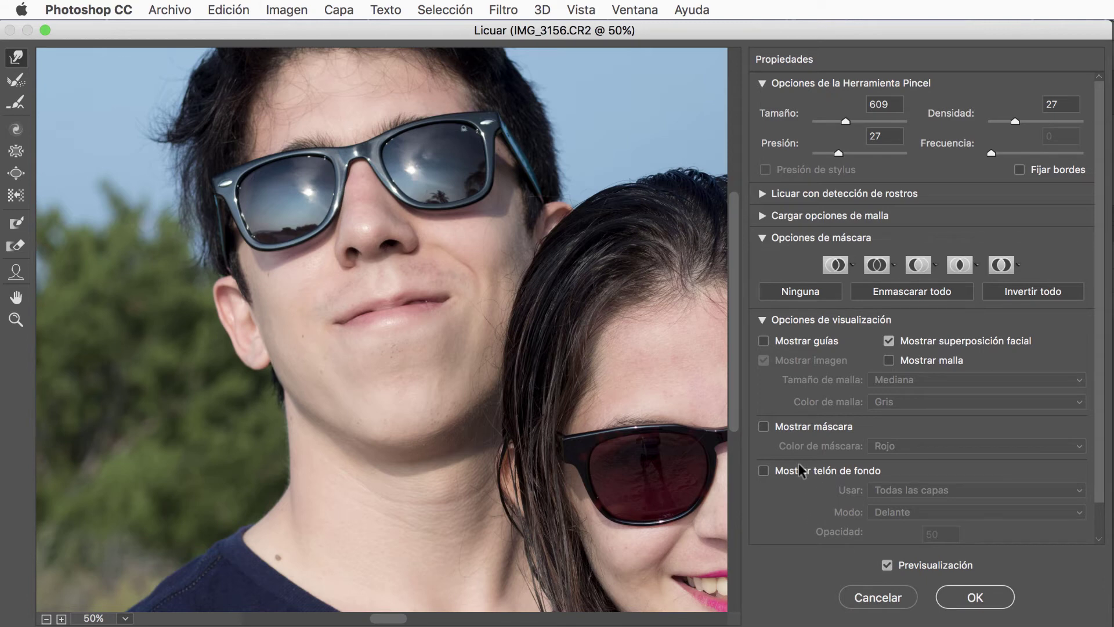
pyautogui.click(761, 424)
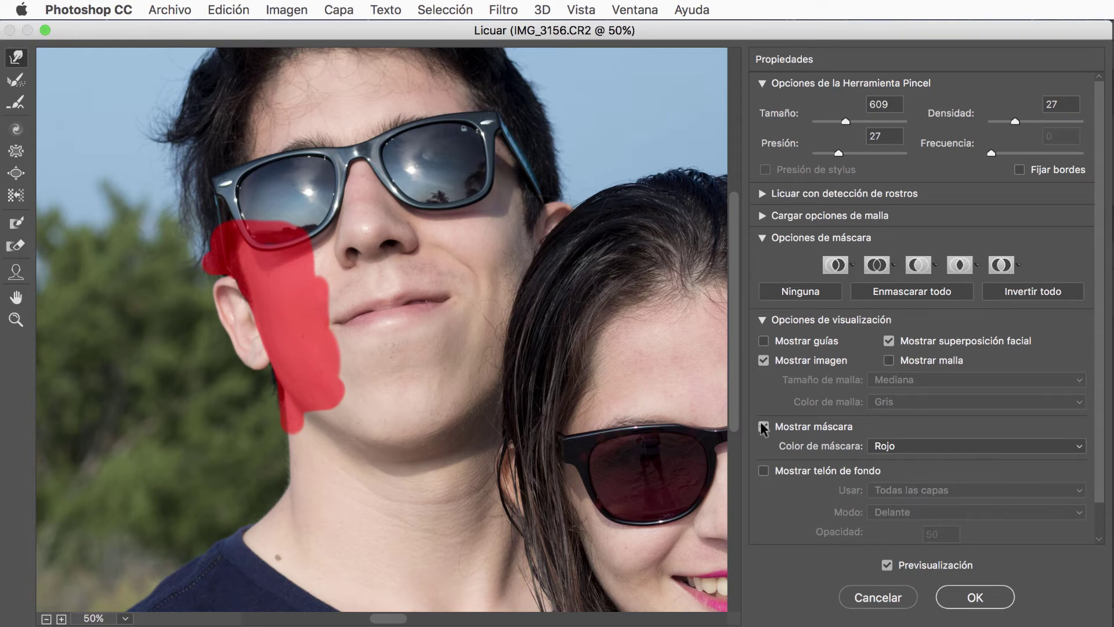
# Cycle Color de máscara through yellow, green, cyan, blue, magenta and grey, ending on Rojo
pyautogui.click(938, 445)
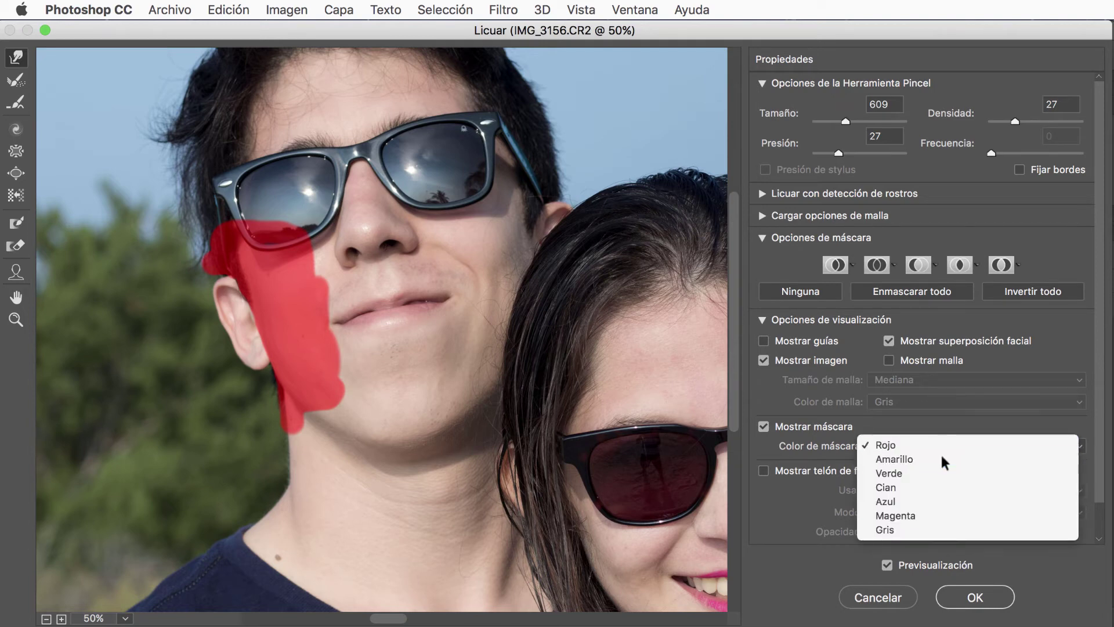
pyautogui.click(945, 459)
pyautogui.click(945, 446)
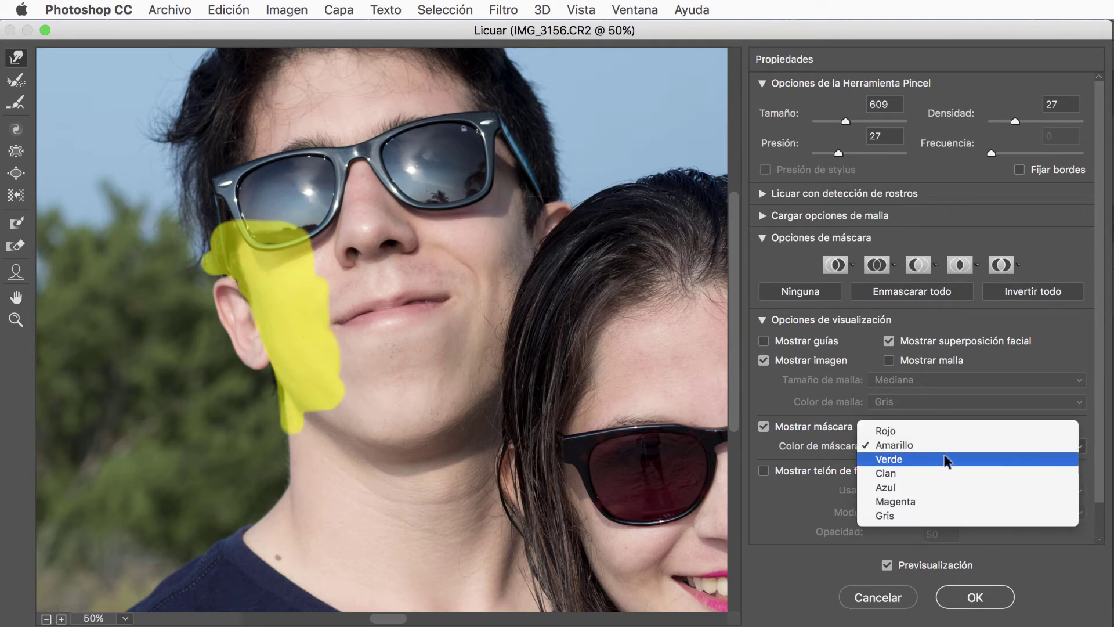
pyautogui.click(944, 459)
pyautogui.click(944, 445)
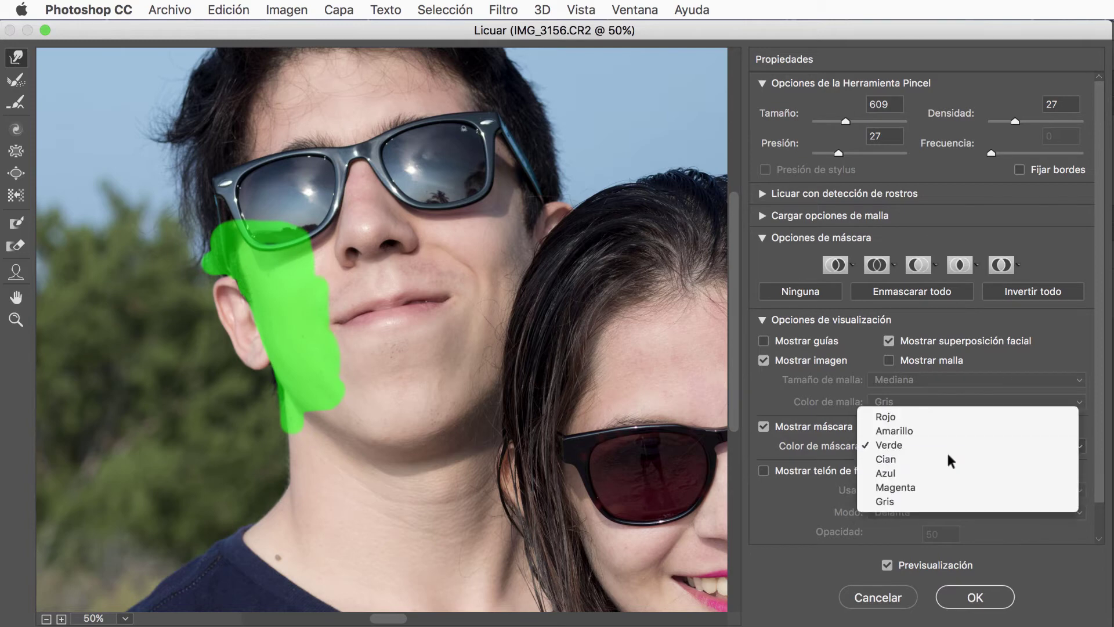
pyautogui.click(949, 459)
pyautogui.click(942, 444)
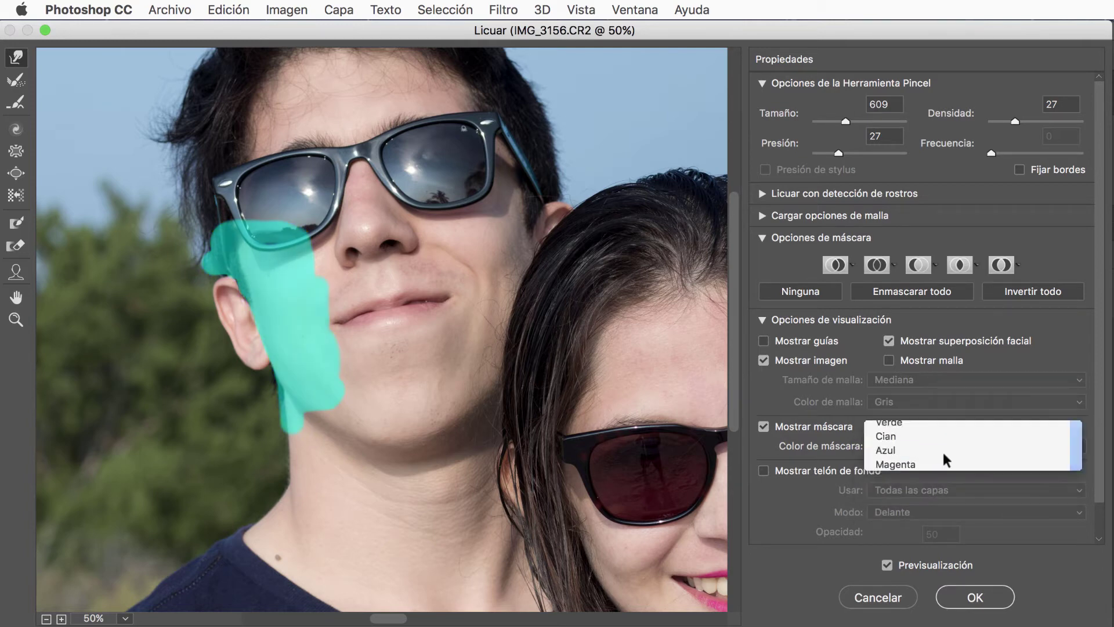
pyautogui.click(944, 451)
pyautogui.click(943, 441)
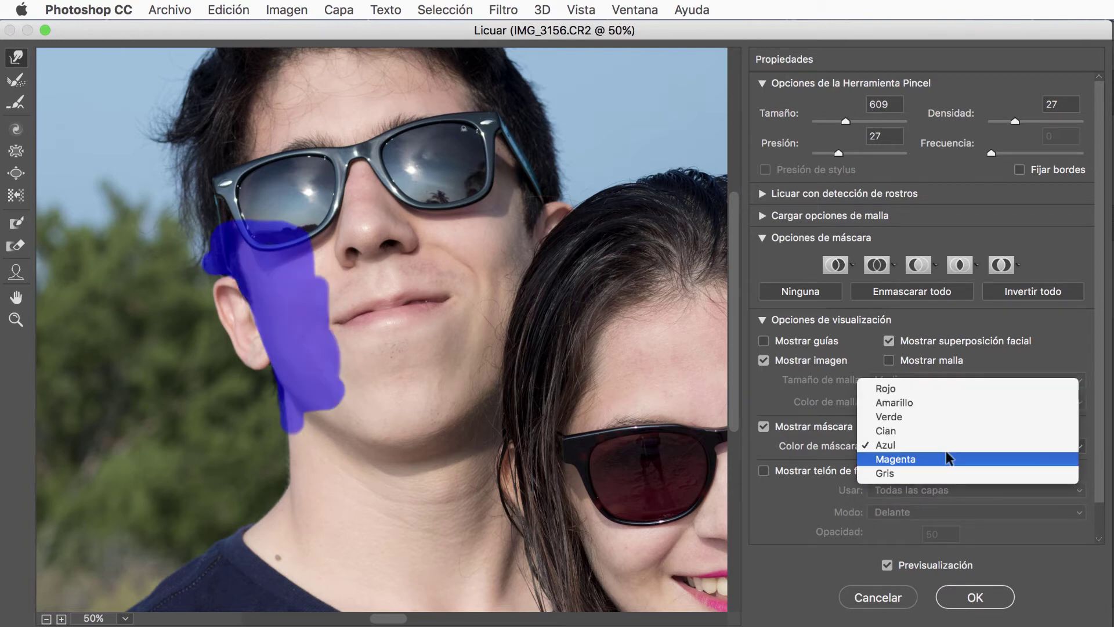
pyautogui.click(945, 457)
pyautogui.click(945, 445)
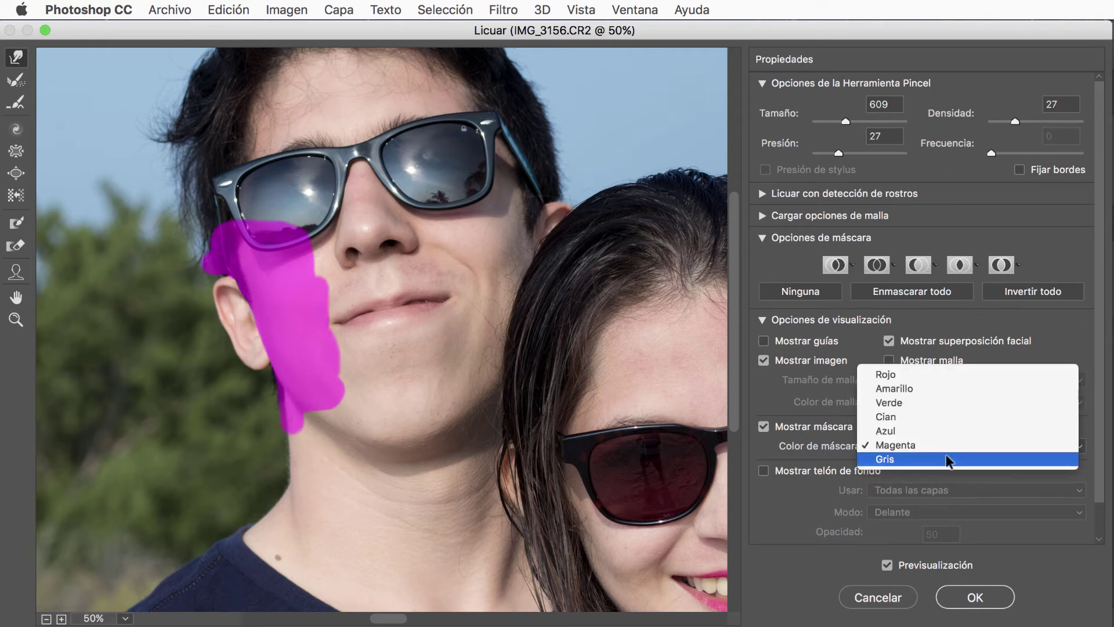
pyautogui.click(946, 455)
pyautogui.click(934, 447)
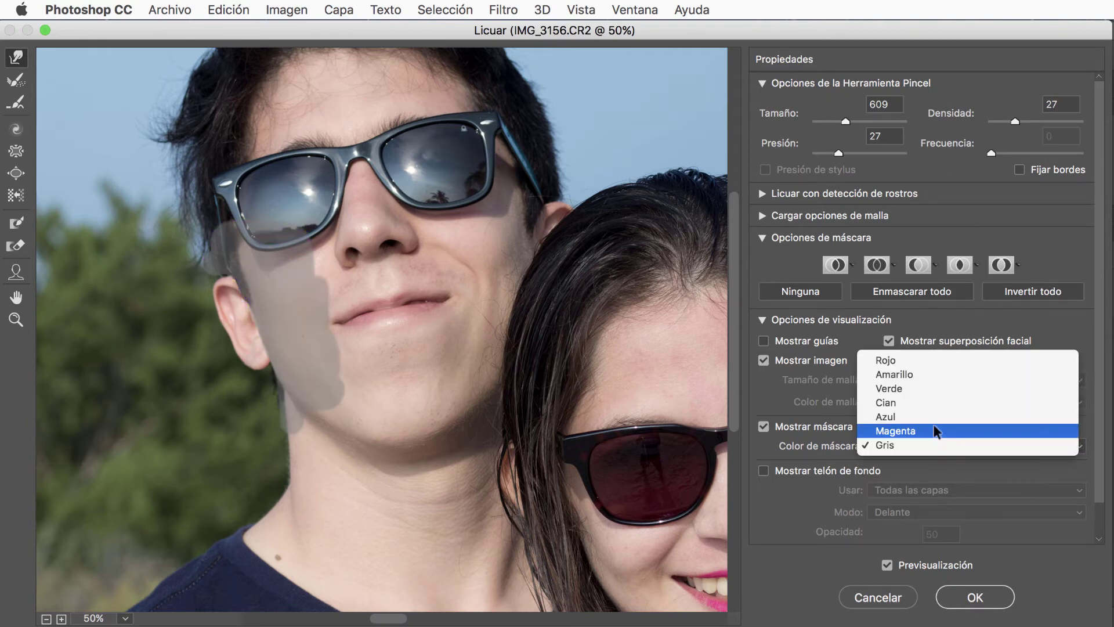
pyautogui.click(930, 364)
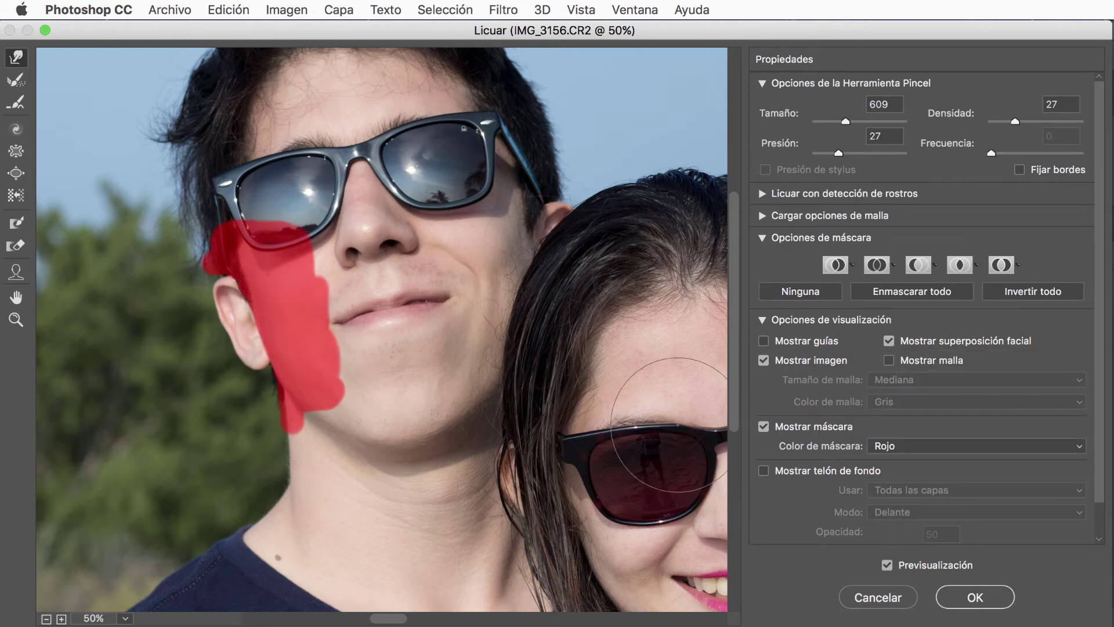
# Turn Mostrar máscara off so the frozen-area overlay is hidden
pyautogui.click(762, 426)
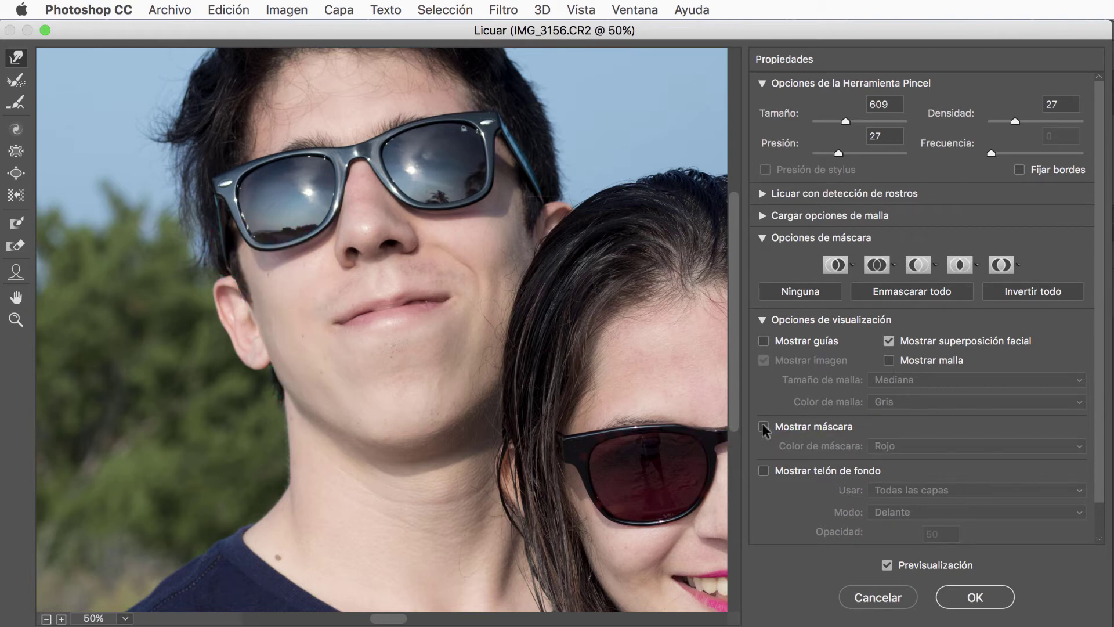
pyautogui.click(763, 427)
pyautogui.click(763, 427)
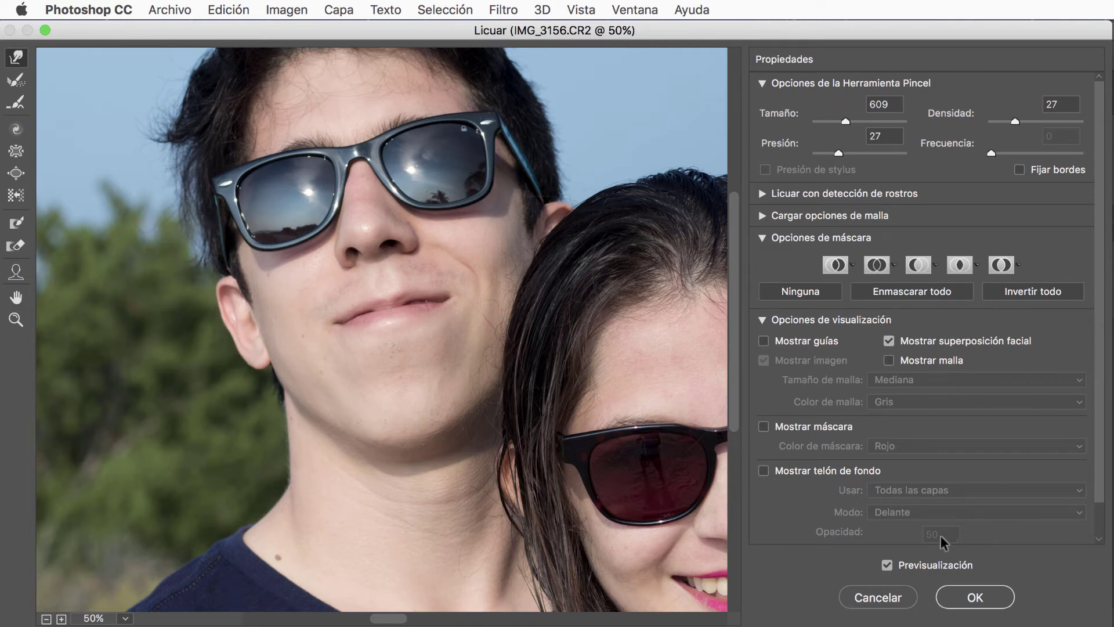
# Check the preview, pan to the woman's face, and re-enable Mostrar máscara
pyautogui.click(887, 565)
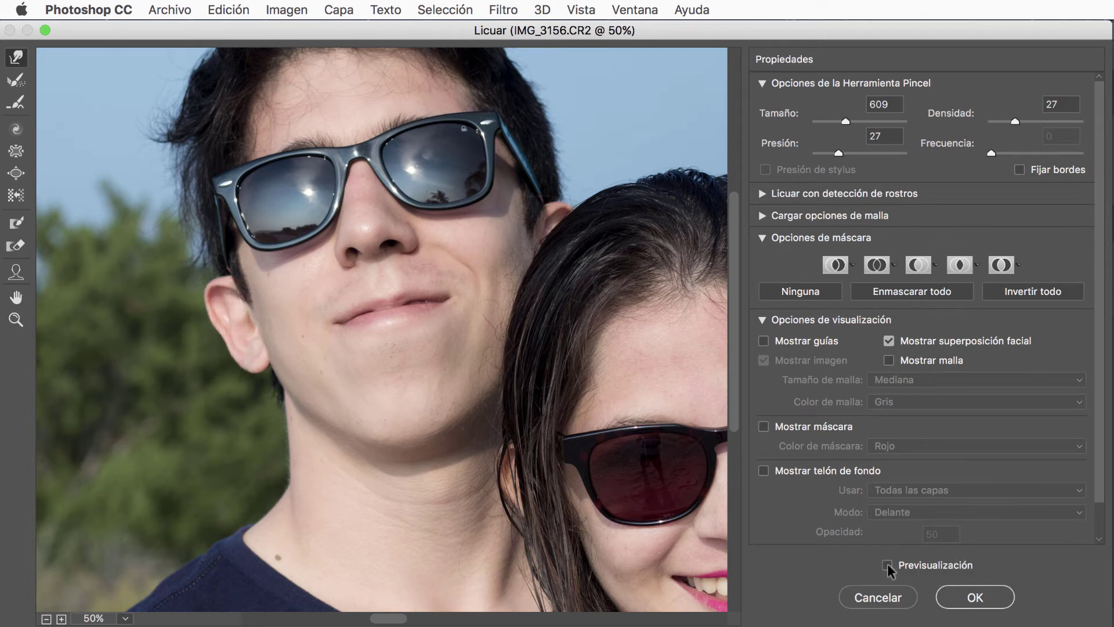
pyautogui.click(887, 565)
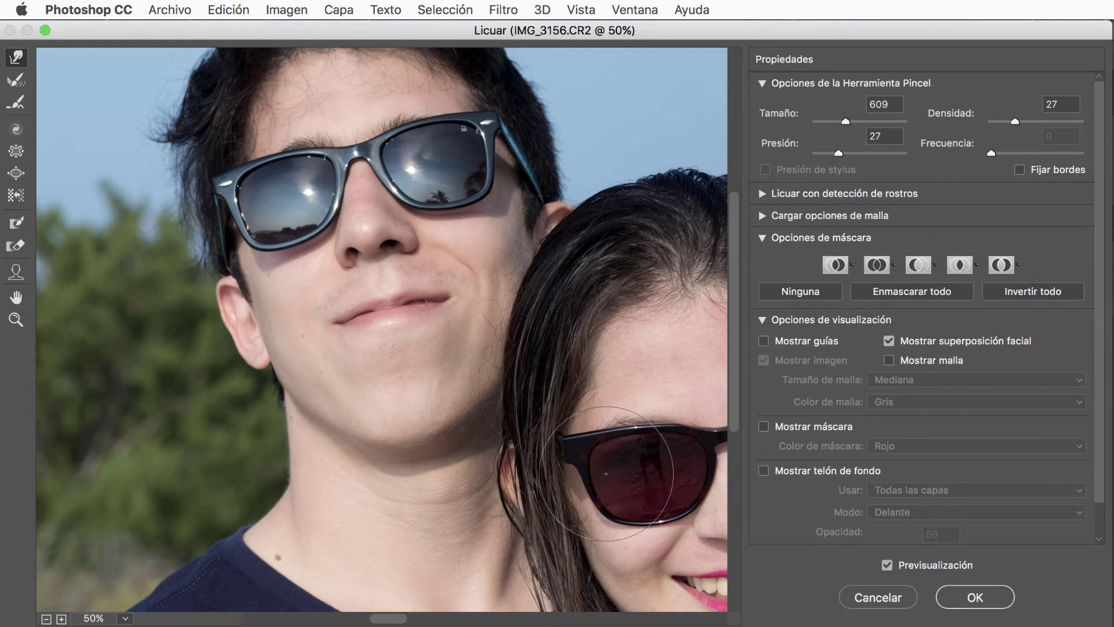
pyautogui.moveTo(602, 406); pyautogui.dragTo(375, 261)
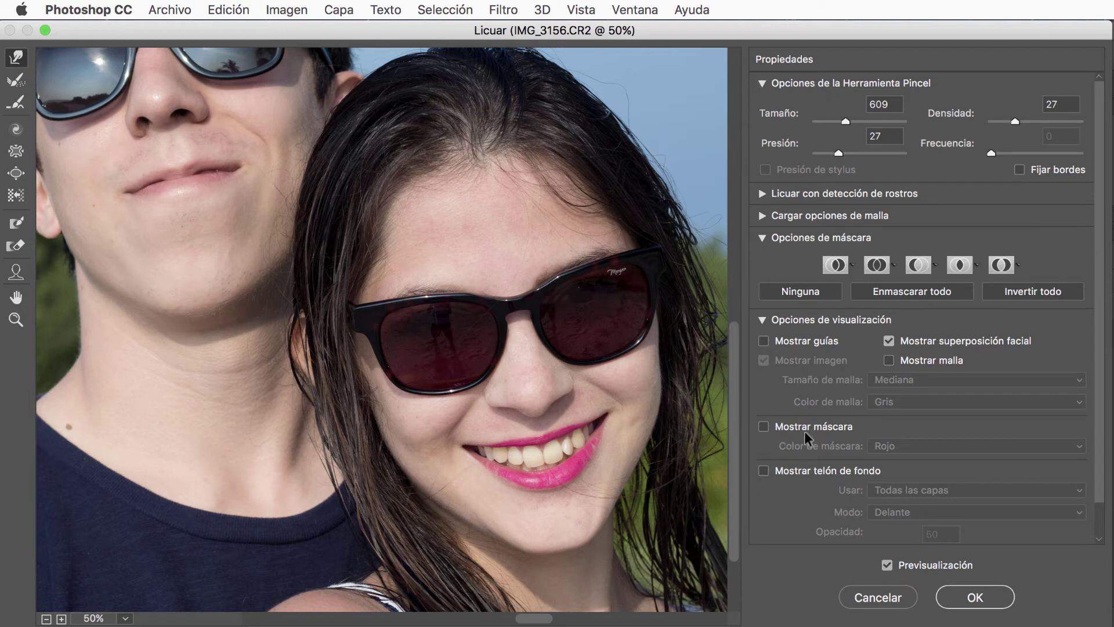
pyautogui.click(763, 427)
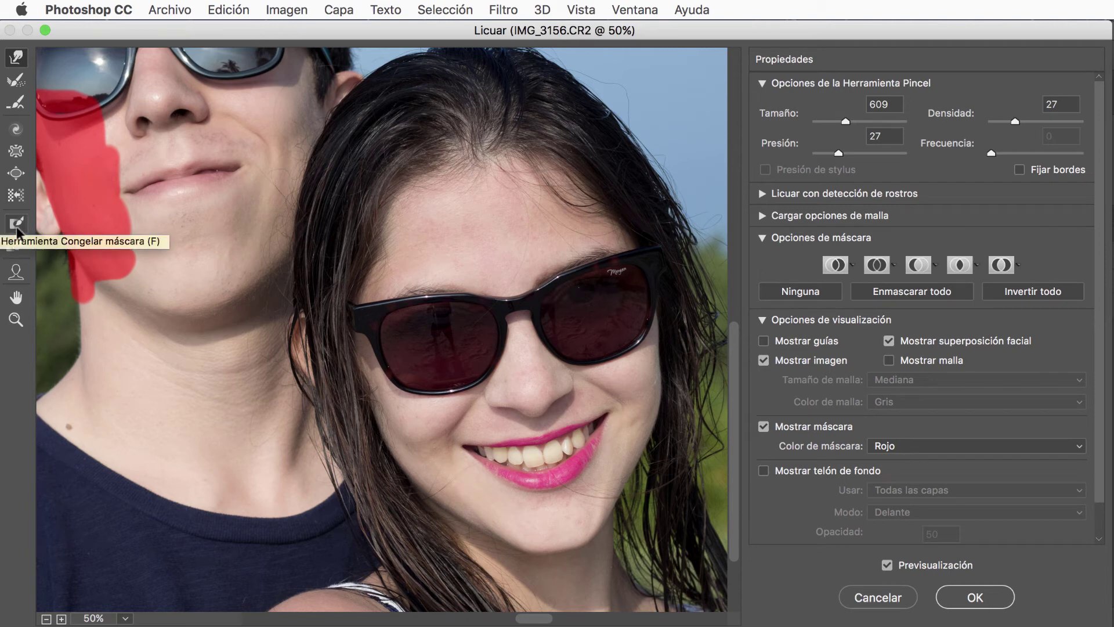
# Paint freeze masks over the man's neck past the collar and along the woman's hair edge
pyautogui.click(16, 223)
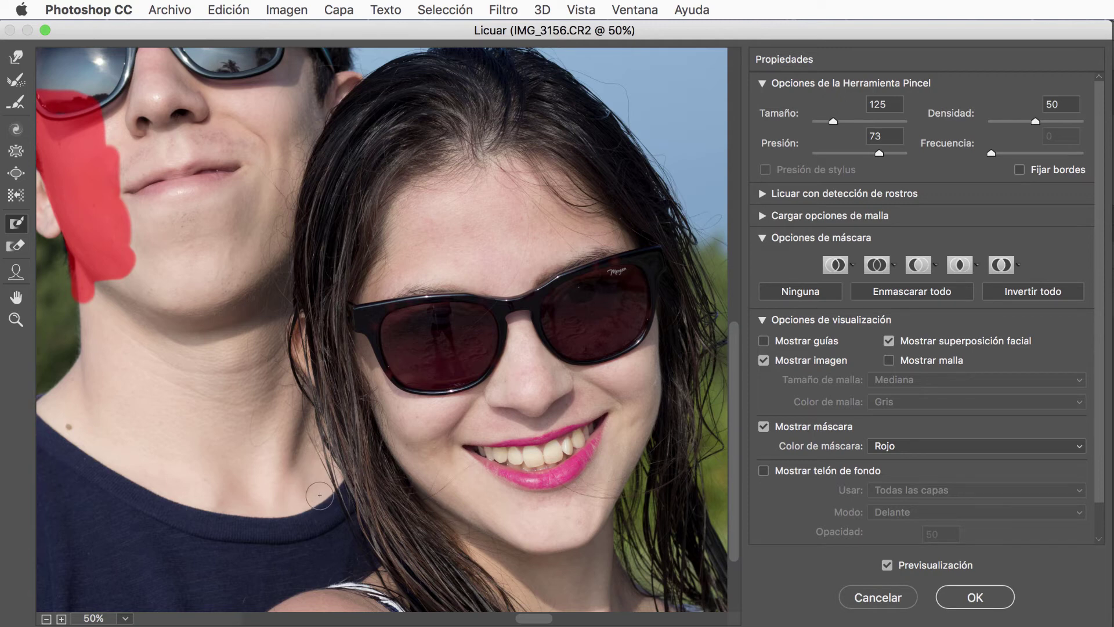
pyautogui.moveTo(320, 495)
pyautogui.mouseDown()
pyautogui.moveTo(309, 421)
pyautogui.moveTo(273, 371)
pyautogui.moveTo(275, 351)
pyautogui.moveTo(282, 465)
pyautogui.moveTo(299, 426)
pyautogui.moveTo(289, 487)
pyautogui.moveTo(302, 456)
pyautogui.moveTo(303, 496)
pyautogui.moveTo(318, 499)
pyautogui.moveTo(273, 500)
pyautogui.moveTo(275, 455)
pyautogui.moveTo(284, 498)
pyautogui.moveTo(328, 494)
pyautogui.moveTo(262, 510)
pyautogui.moveTo(271, 289)
pyautogui.moveTo(238, 313)
pyautogui.moveTo(261, 298)
pyautogui.moveTo(235, 354)
pyautogui.moveTo(236, 326)
pyautogui.moveTo(255, 430)
pyautogui.moveTo(250, 354)
pyautogui.moveTo(250, 482)
pyautogui.moveTo(229, 337)
pyautogui.moveTo(235, 494)
pyautogui.moveTo(254, 478)
pyautogui.moveTo(253, 421)
pyautogui.moveTo(218, 337)
pyautogui.moveTo(229, 531)
pyautogui.mouseUp()
pyautogui.moveTo(229, 531)
pyautogui.mouseDown()
pyautogui.moveTo(254, 497)
pyautogui.moveTo(291, 523)
pyautogui.mouseUp()
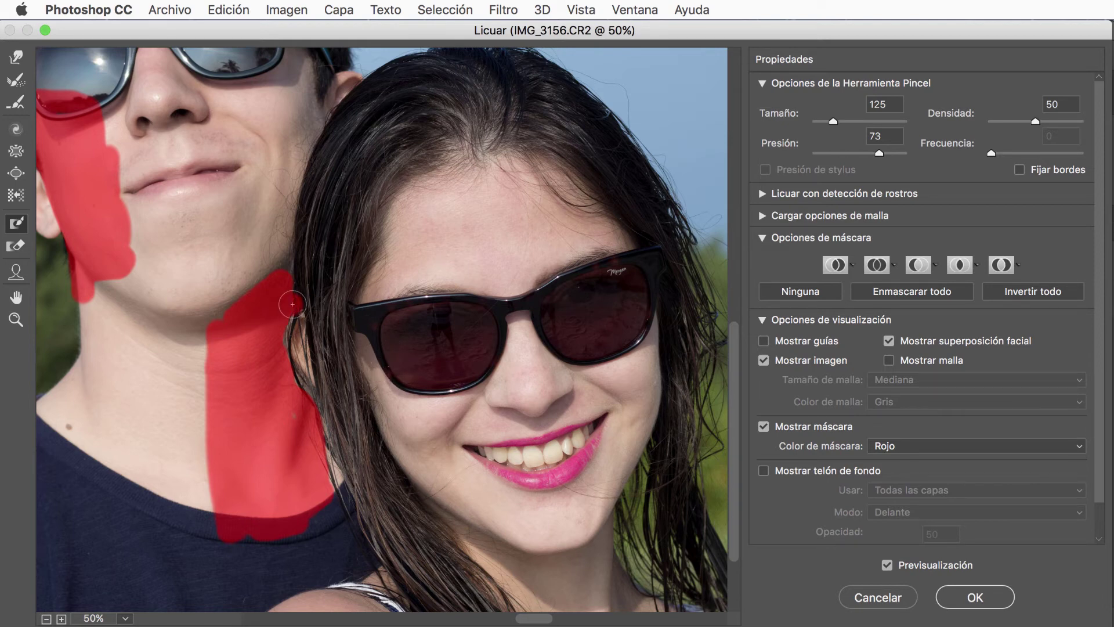
pyautogui.moveTo(292, 304)
pyautogui.mouseDown()
pyautogui.moveTo(316, 319)
pyautogui.moveTo(336, 440)
pyautogui.moveTo(370, 492)
pyautogui.mouseUp()
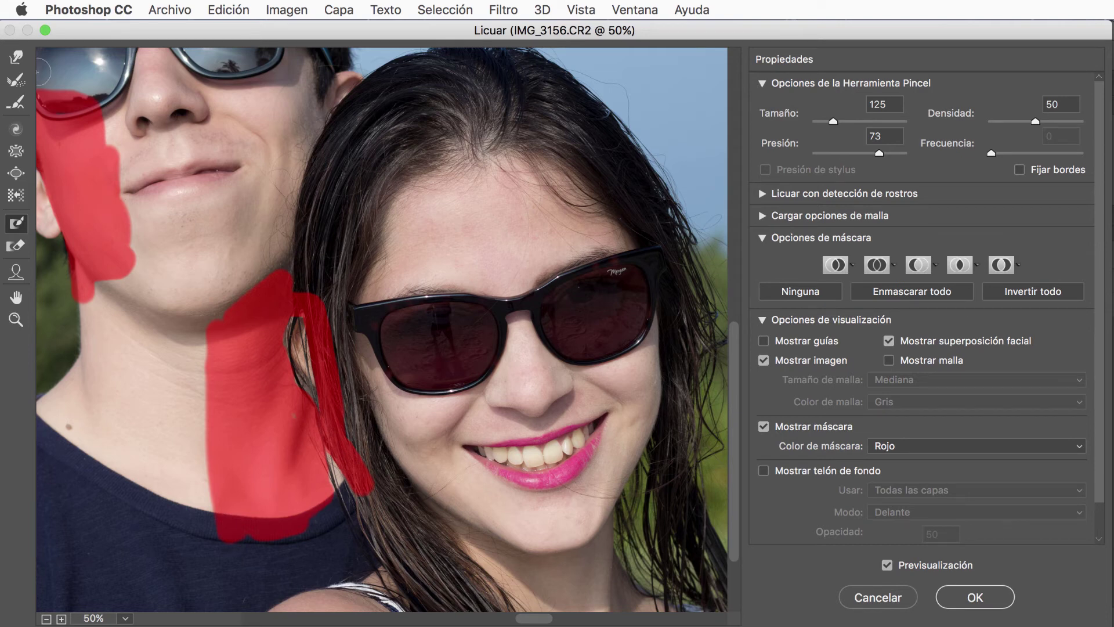
# Reshape the woman's ear with a much smaller Forward Warp brush and compare it against the original
pyautogui.click(18, 58)
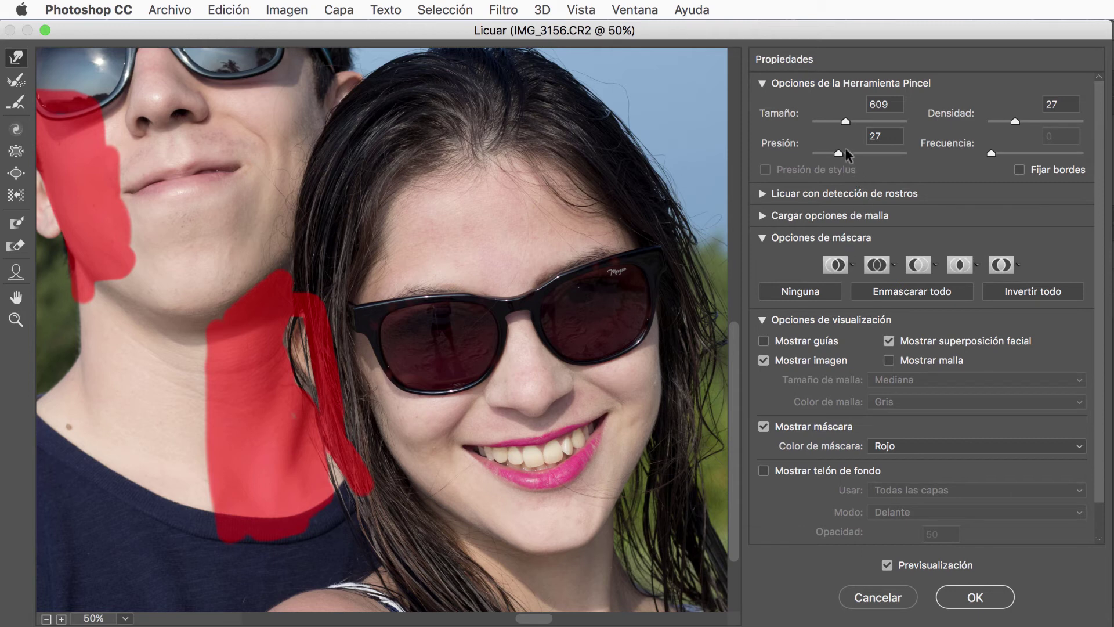
pyautogui.moveTo(845, 122); pyautogui.dragTo(835, 121)
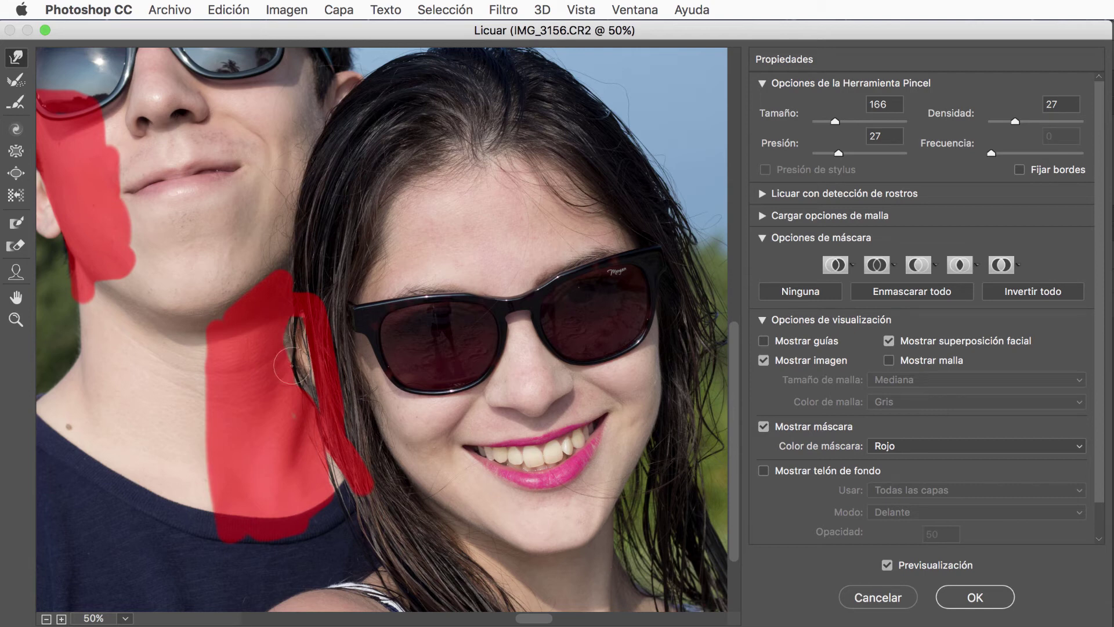
pyautogui.moveTo(303, 365); pyautogui.dragTo(305, 375)
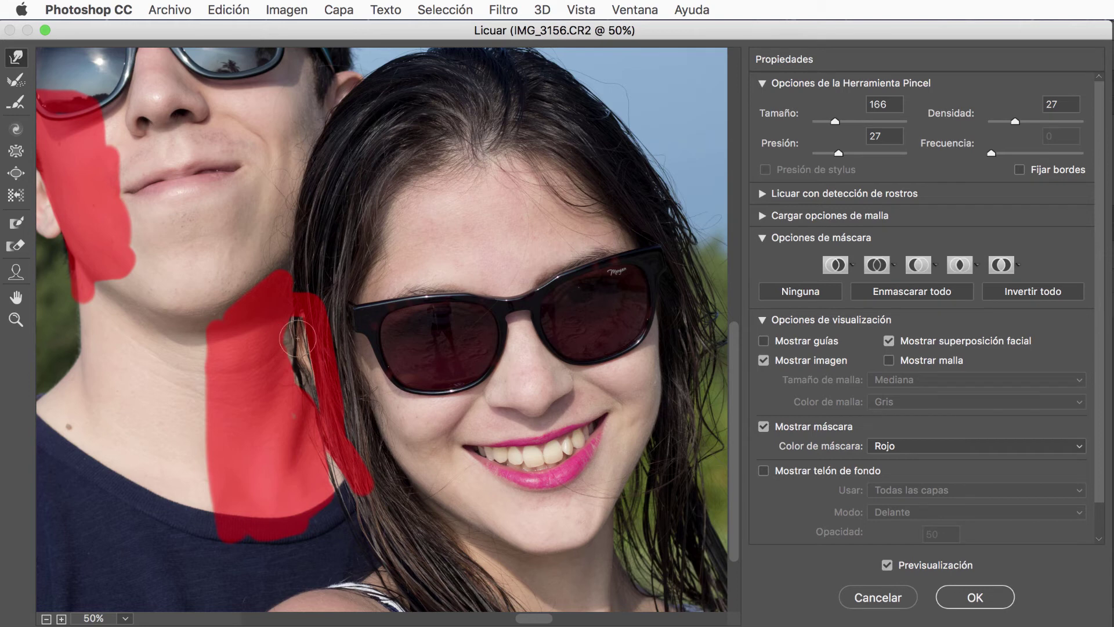
pyautogui.moveTo(287, 326)
pyautogui.mouseDown()
pyautogui.moveTo(303, 349)
pyautogui.moveTo(296, 368)
pyautogui.moveTo(308, 374)
pyautogui.mouseUp()
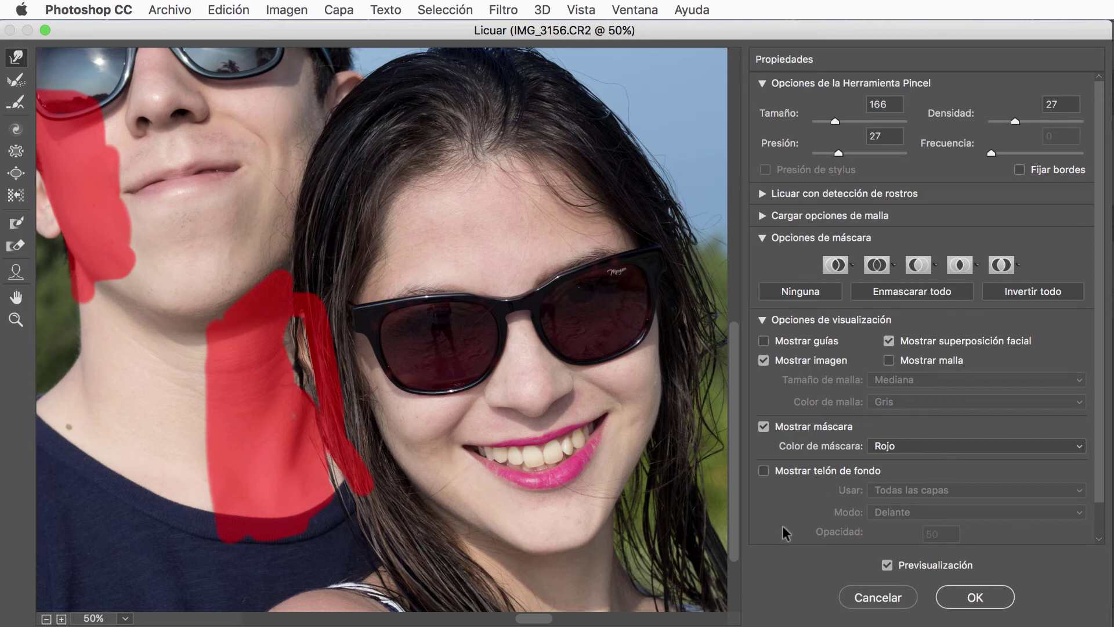
pyautogui.click(888, 565)
pyautogui.click(888, 564)
# Hide the freeze mask, compare with the original, and push the hair back to reveal more ear
pyautogui.click(763, 428)
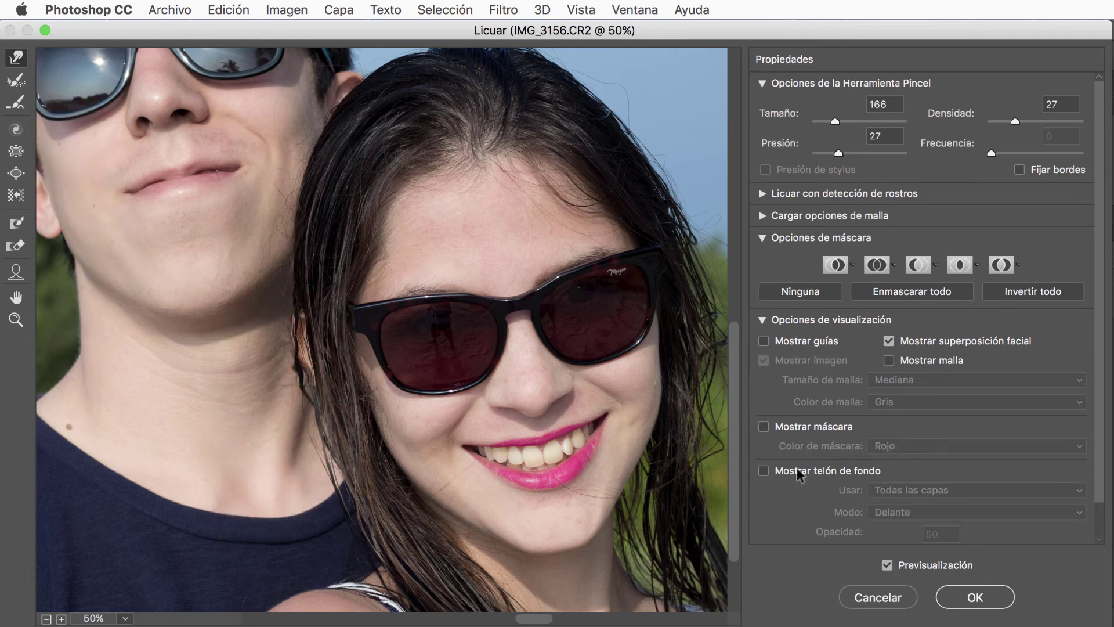
pyautogui.click(888, 565)
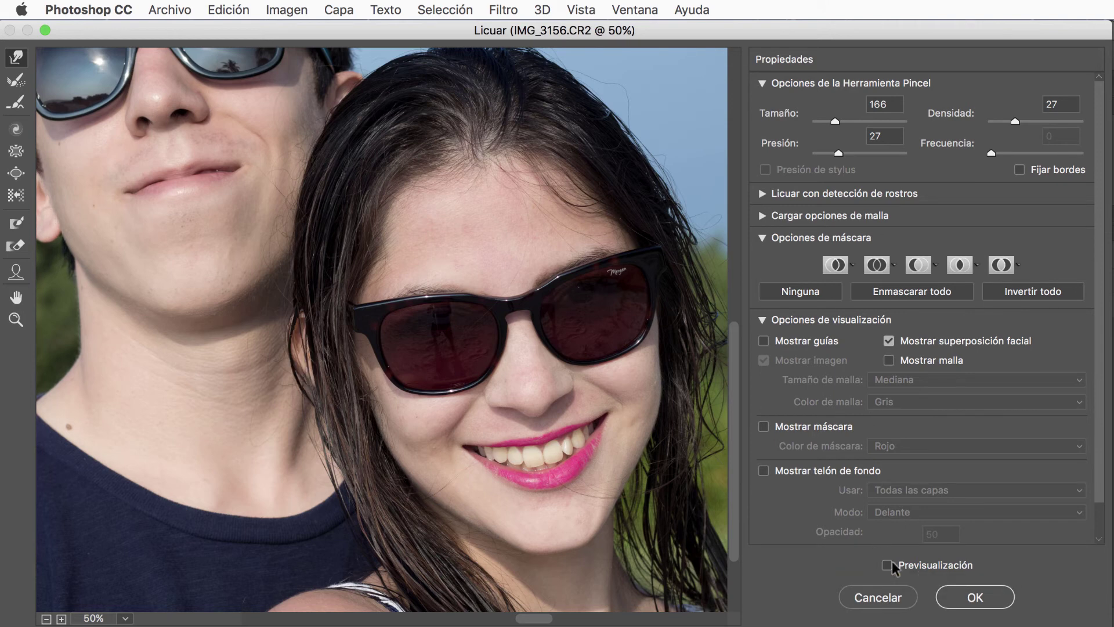
pyautogui.click(887, 565)
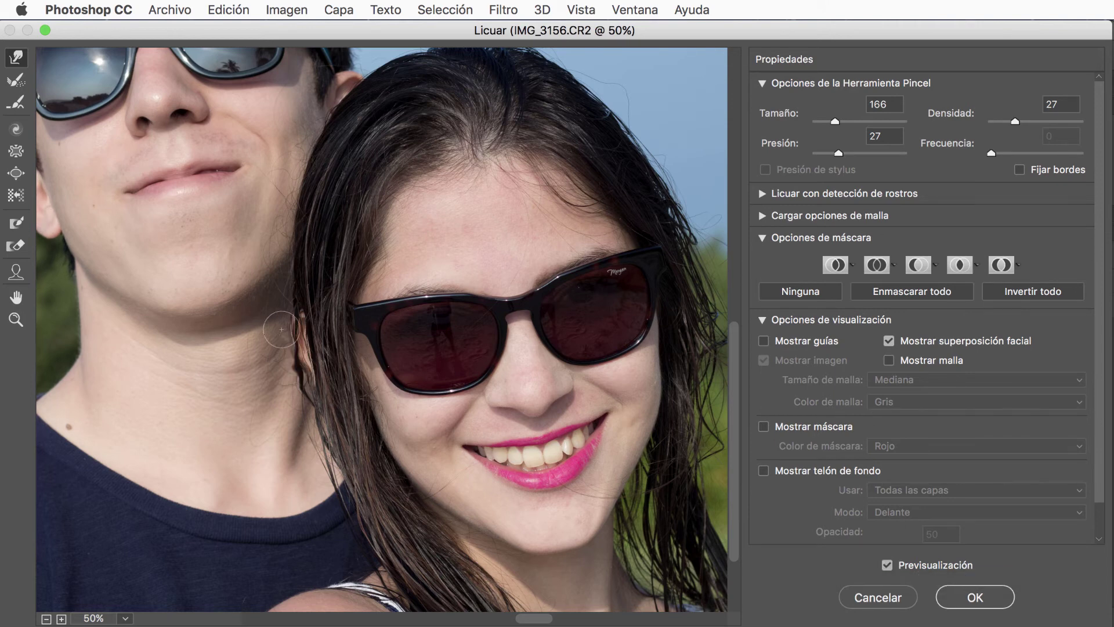
pyautogui.moveTo(281, 329)
pyautogui.mouseDown()
pyautogui.moveTo(300, 354)
pyautogui.moveTo(292, 310)
pyautogui.mouseUp()
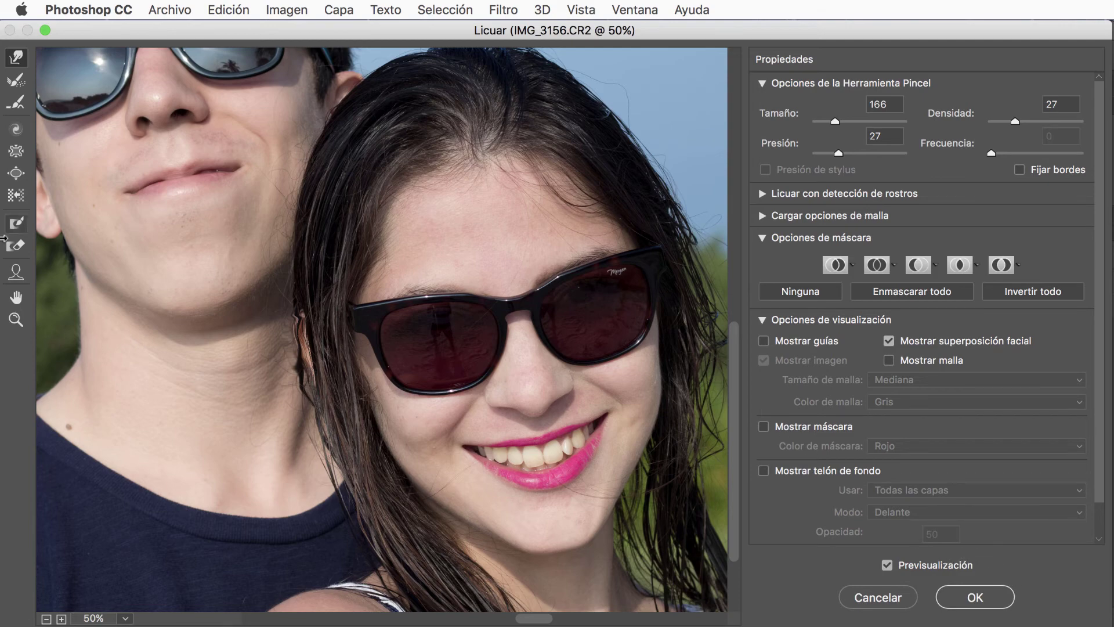
# Fit the whole photo, compare original and liquified faces, then apply the Liquify edits
pyautogui.doubleClick(16, 299)
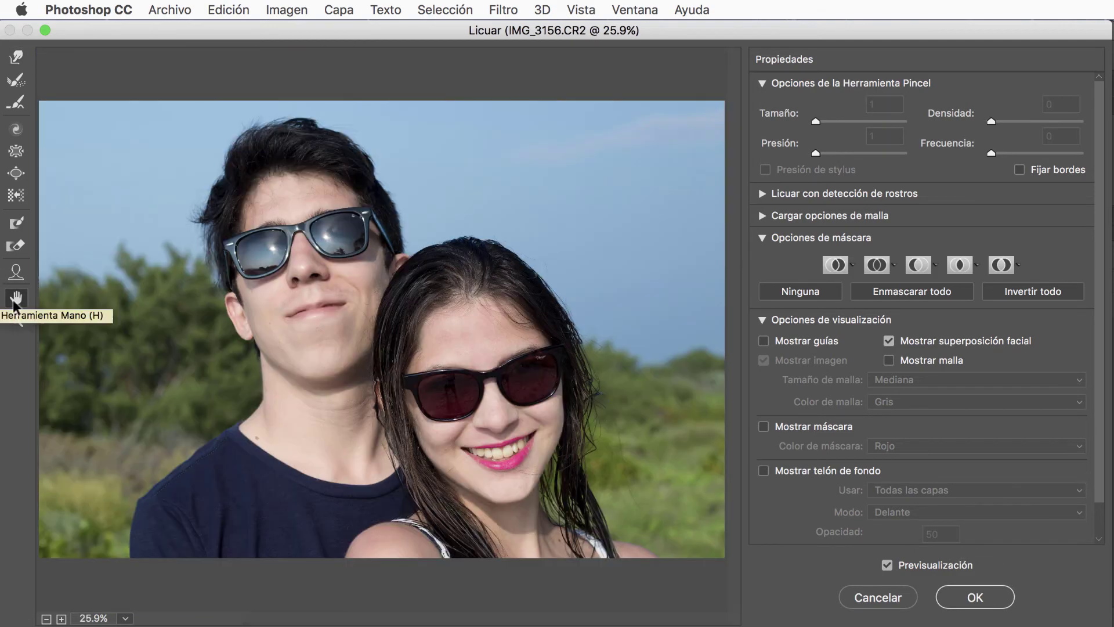
pyautogui.click(888, 565)
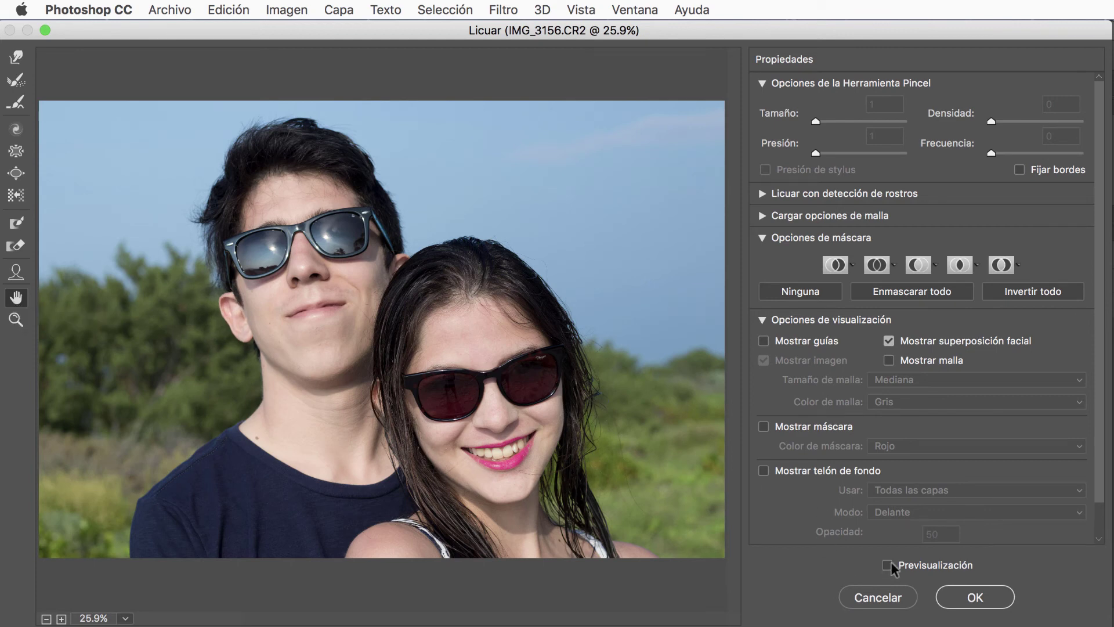
pyautogui.click(888, 566)
pyautogui.click(888, 565)
pyautogui.click(888, 565)
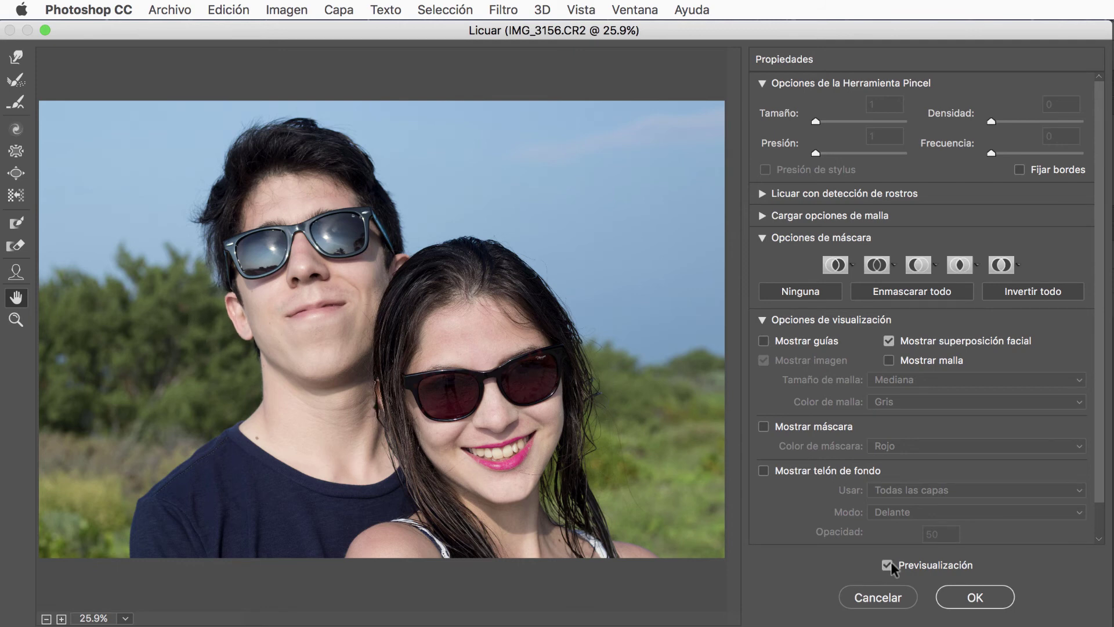
pyautogui.click(888, 565)
pyautogui.click(975, 598)
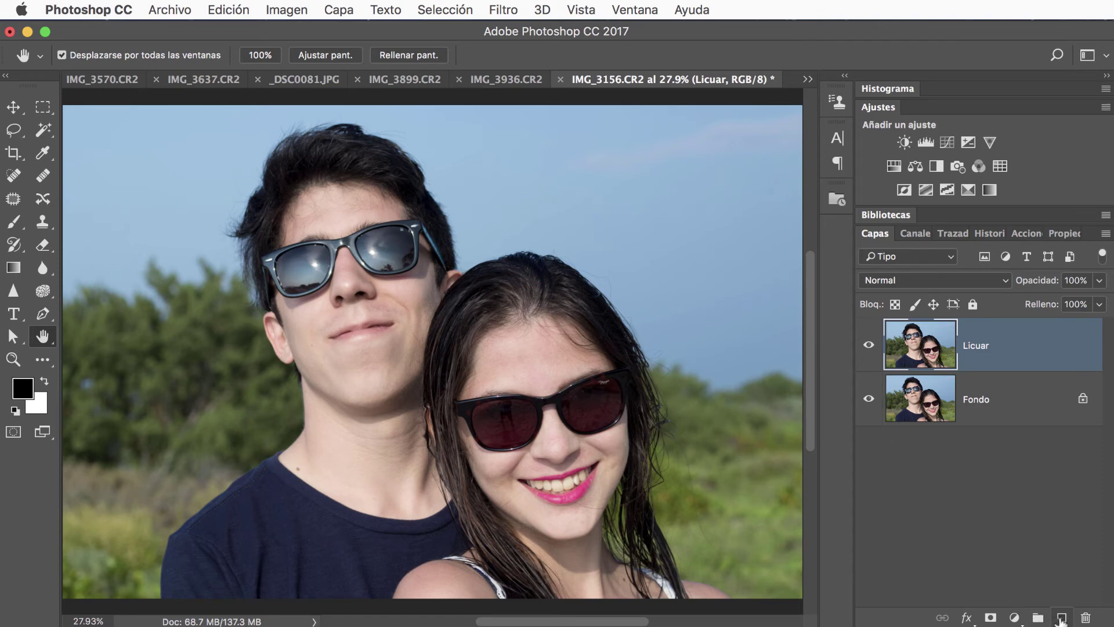
# Add a new empty layer Capa 1 above Licuar, zoomed to 50% on the necks
pyautogui.click(1061, 619)
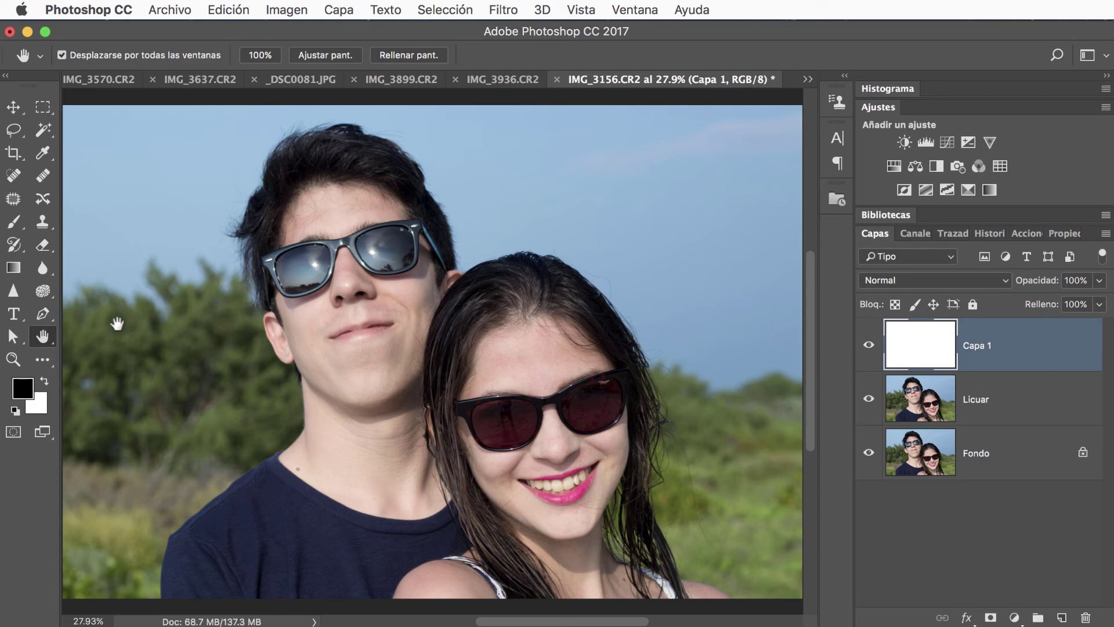
pyautogui.hotkey('ctrl', '+')
pyautogui.hotkey('ctrl', '+')
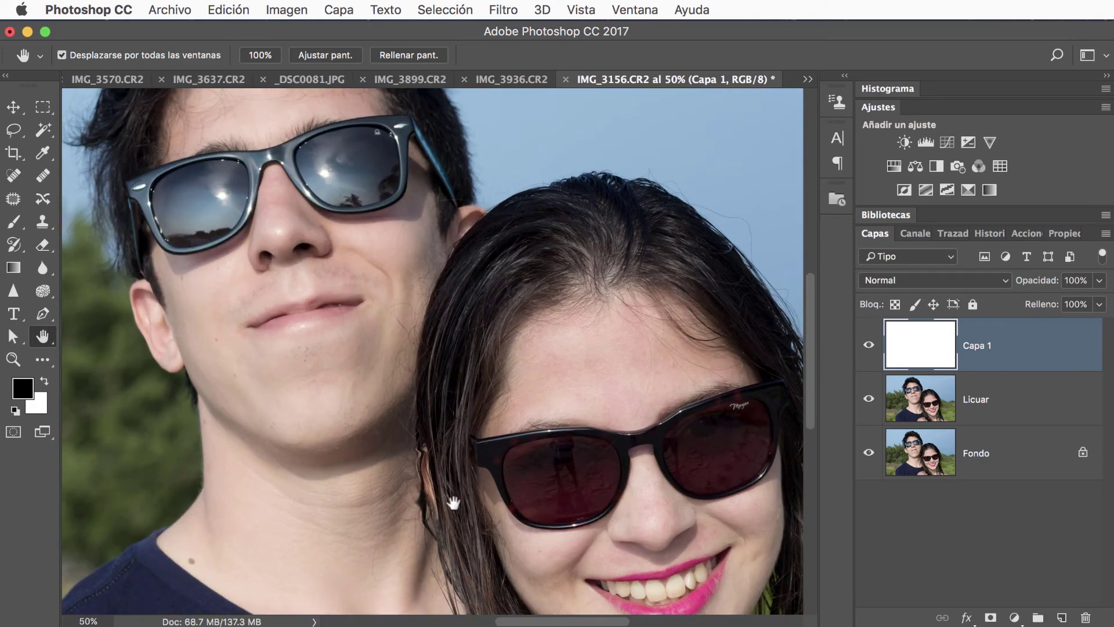
pyautogui.moveTo(454, 502); pyautogui.dragTo(455, 356)
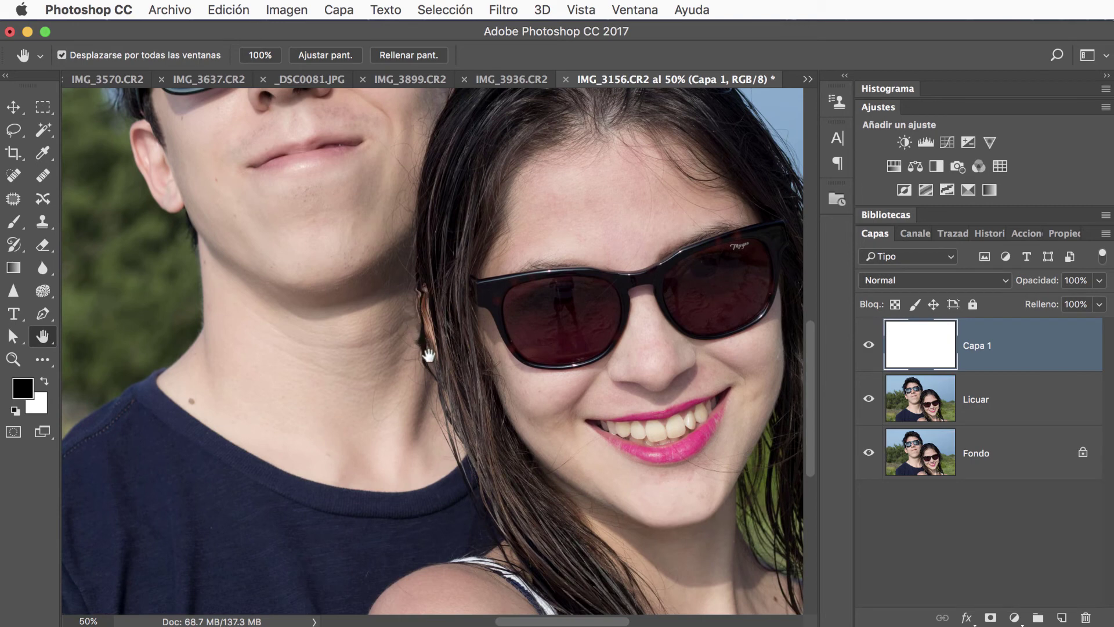
# Spot-heal the leftover ear edge, the skin below it and the adjacent hair border
pyautogui.click(16, 178)
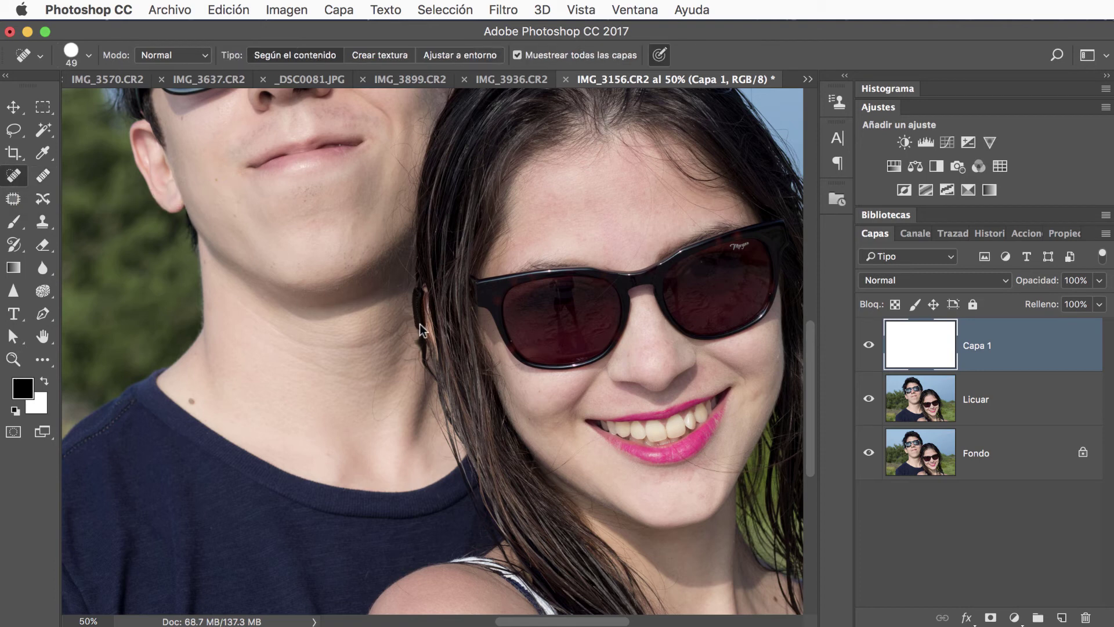
pyautogui.moveTo(427, 351); pyautogui.dragTo(438, 378)
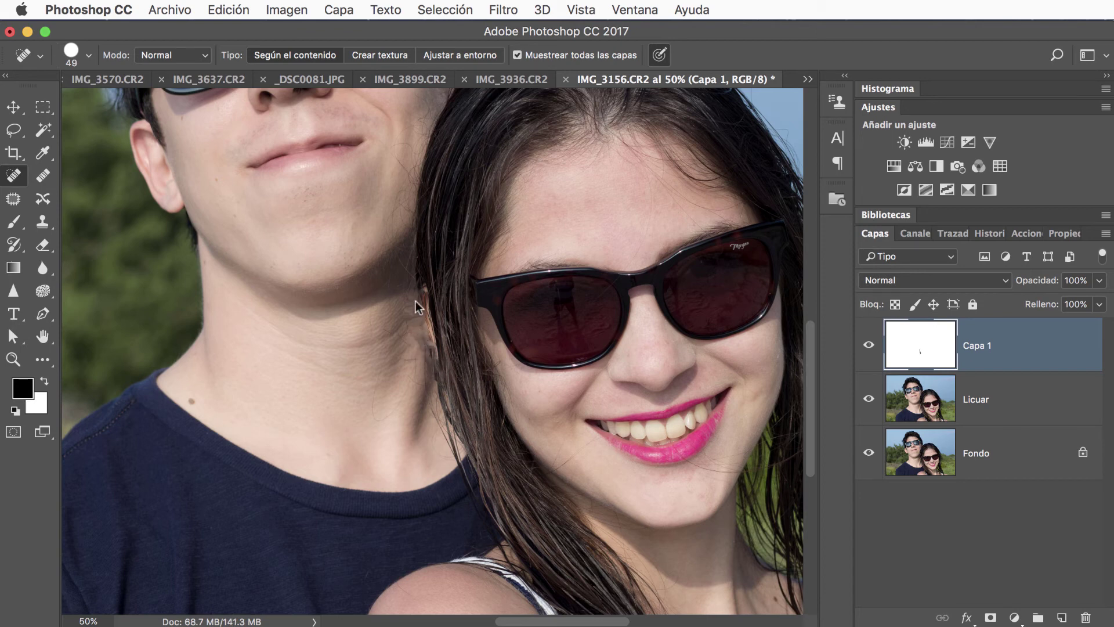
pyautogui.moveTo(415, 300); pyautogui.dragTo(422, 344)
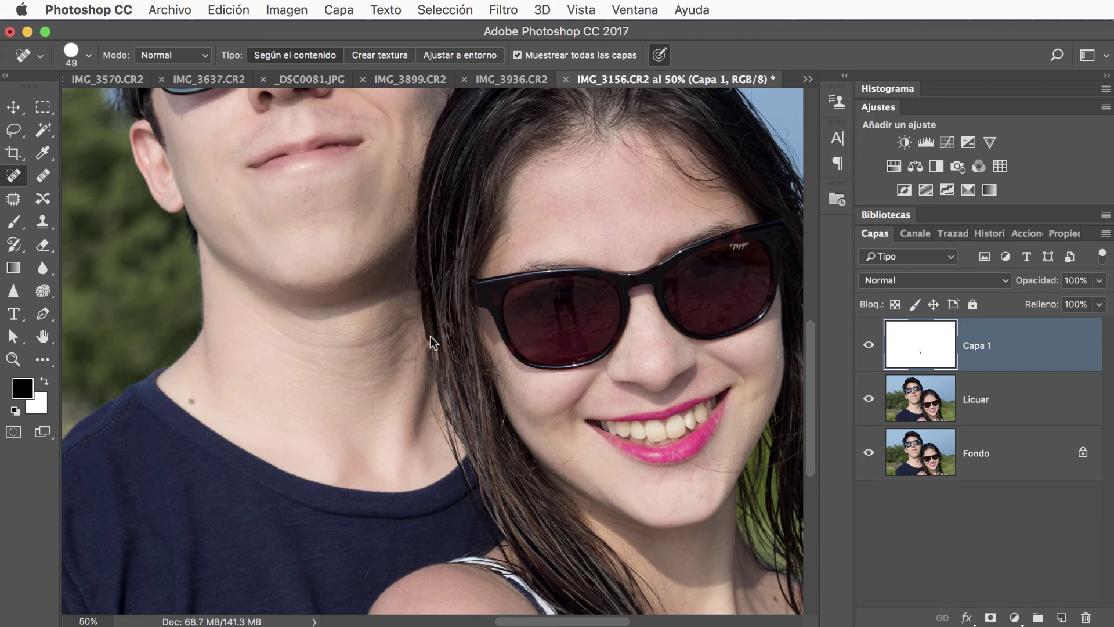
pyautogui.moveTo(432, 341); pyautogui.dragTo(447, 363)
pyautogui.moveTo(421, 294); pyautogui.dragTo(418, 244)
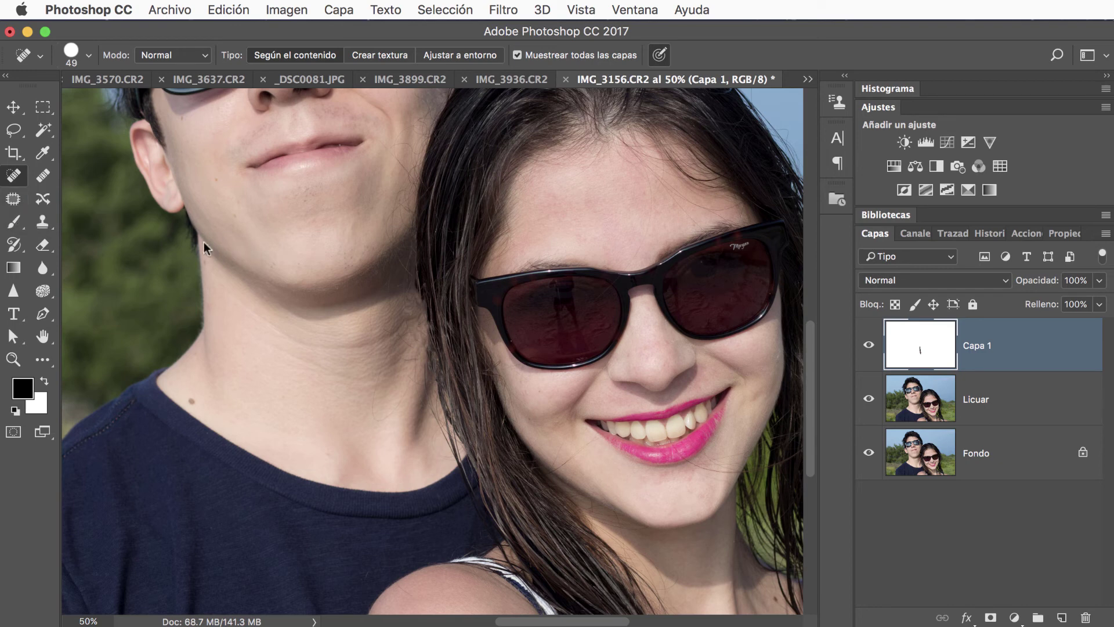
# Clone-stamp clean neck skin over the hair edge beside the man's neck
pyautogui.click(43, 223)
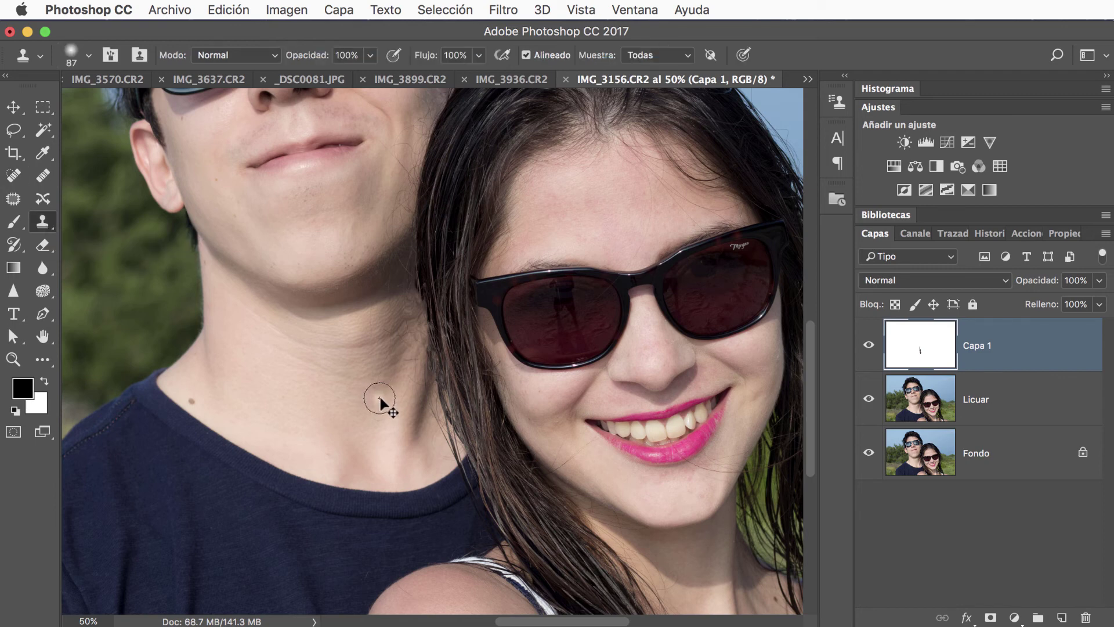
pyautogui.keyDown('alt'); pyautogui.click(396, 301); pyautogui.keyUp('alt')
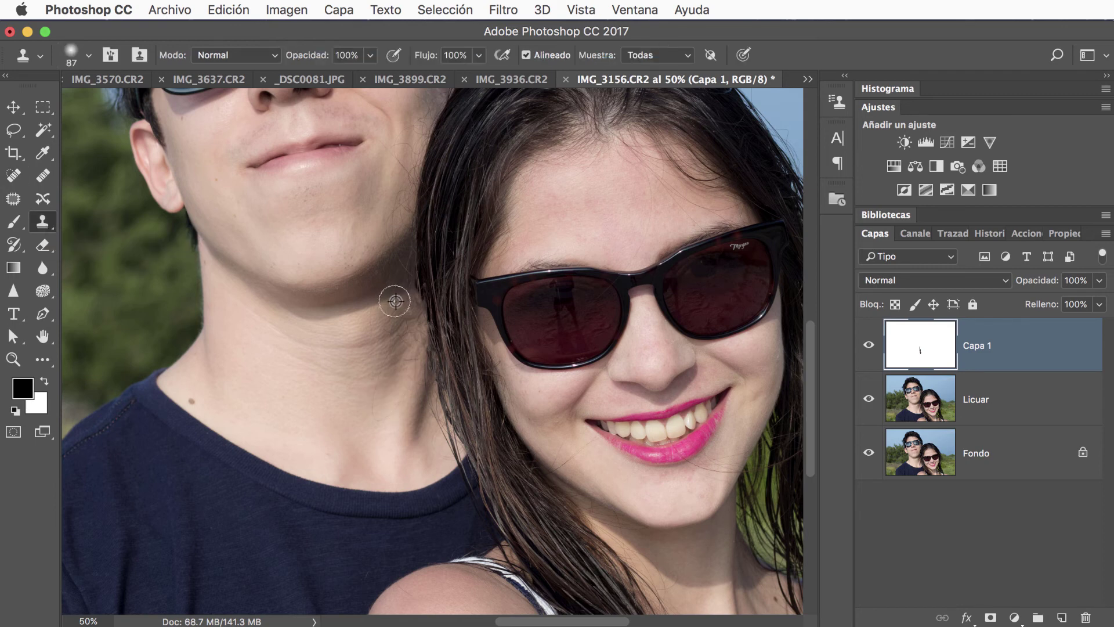
pyautogui.moveTo(395, 301)
pyautogui.mouseDown()
pyautogui.moveTo(390, 343)
pyautogui.moveTo(408, 311)
pyautogui.moveTo(417, 392)
pyautogui.moveTo(398, 279)
pyautogui.mouseUp()
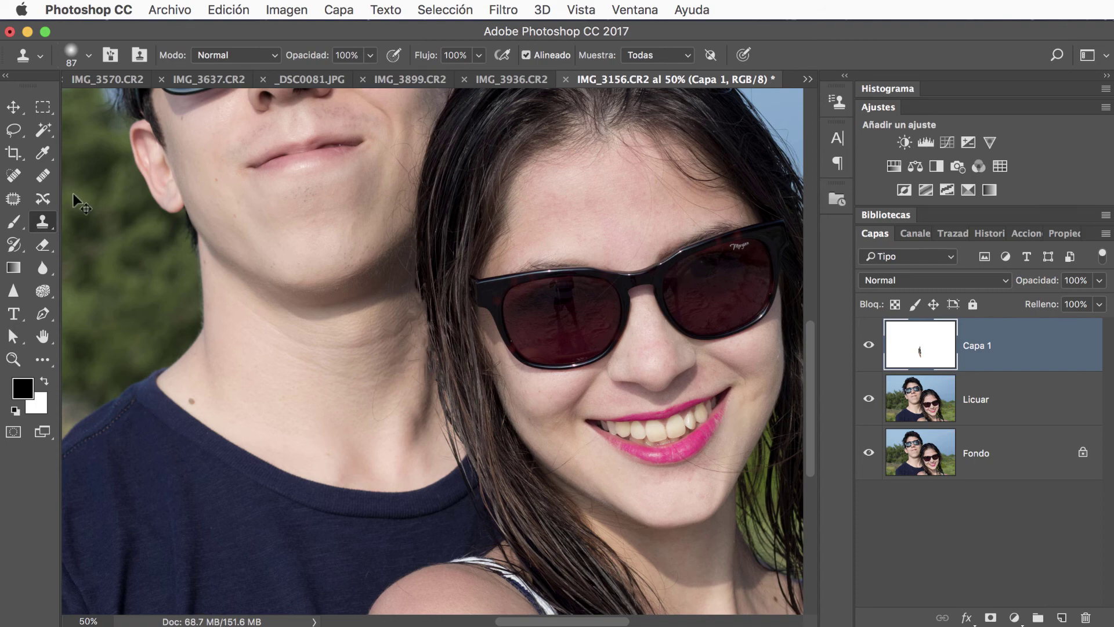
# At 100% zoom, spot-heal the earring and a blemish on the man's ear, then fit the photo
pyautogui.press('super+plus')
pyautogui.press('super+plus')
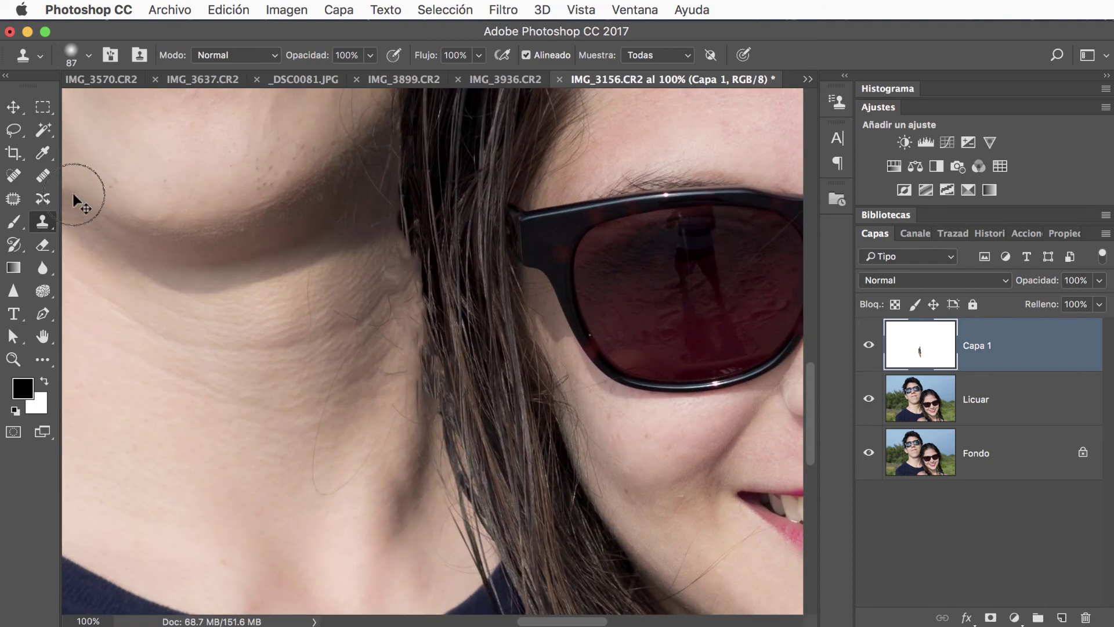
pyautogui.moveTo(232, 194)
pyautogui.mouseDown()
pyautogui.moveTo(555, 334)
pyautogui.moveTo(796, 520)
pyautogui.mouseUp()
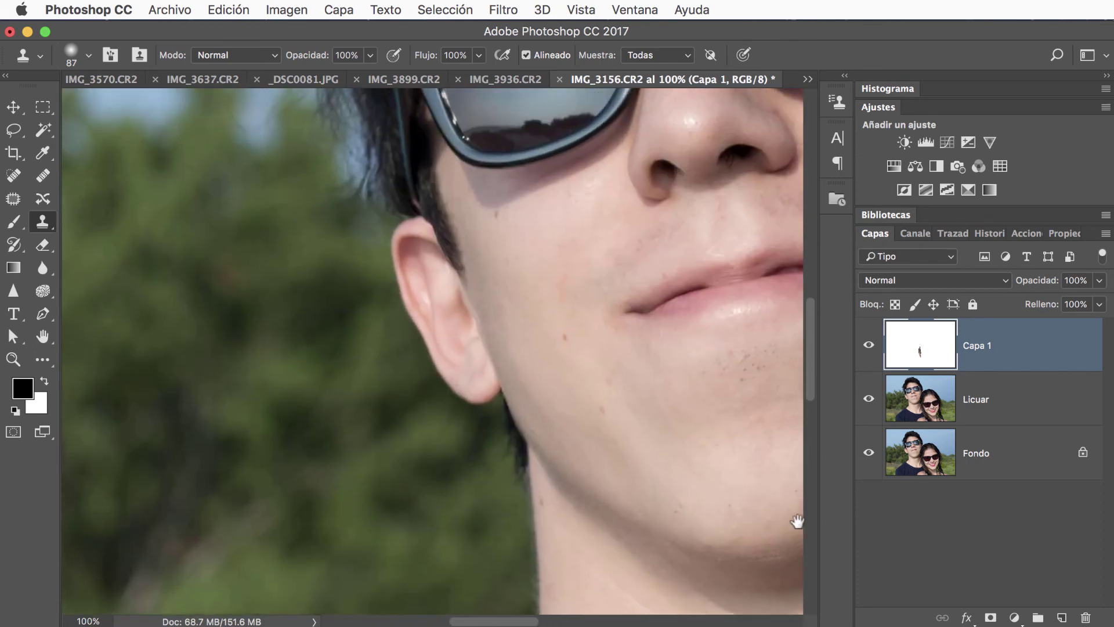
pyautogui.moveTo(637, 375); pyautogui.dragTo(636, 455)
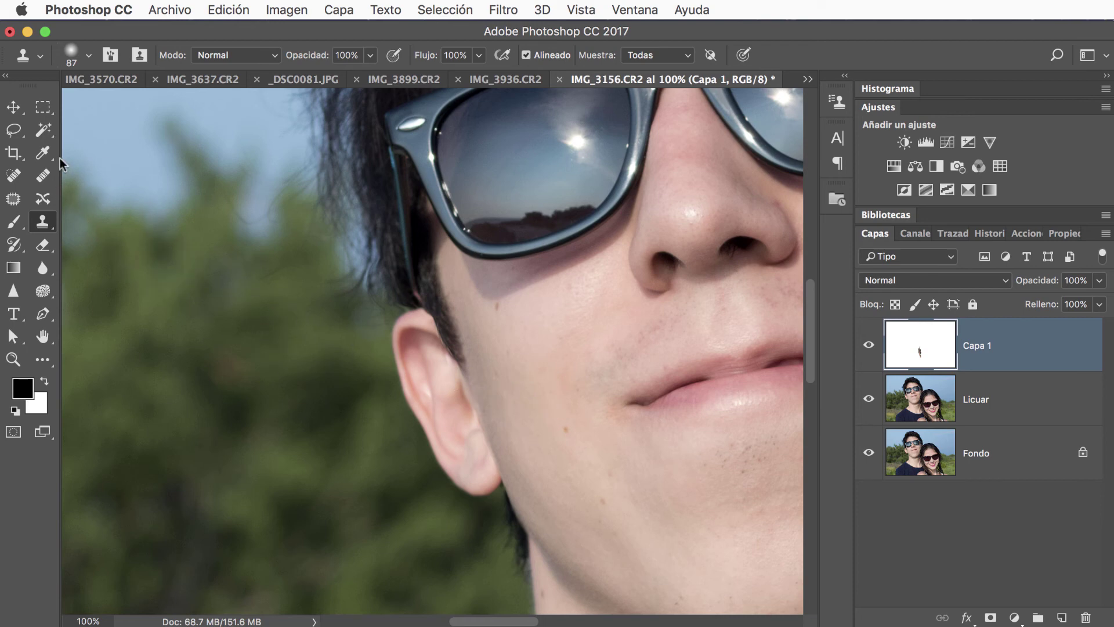
pyautogui.click(13, 175)
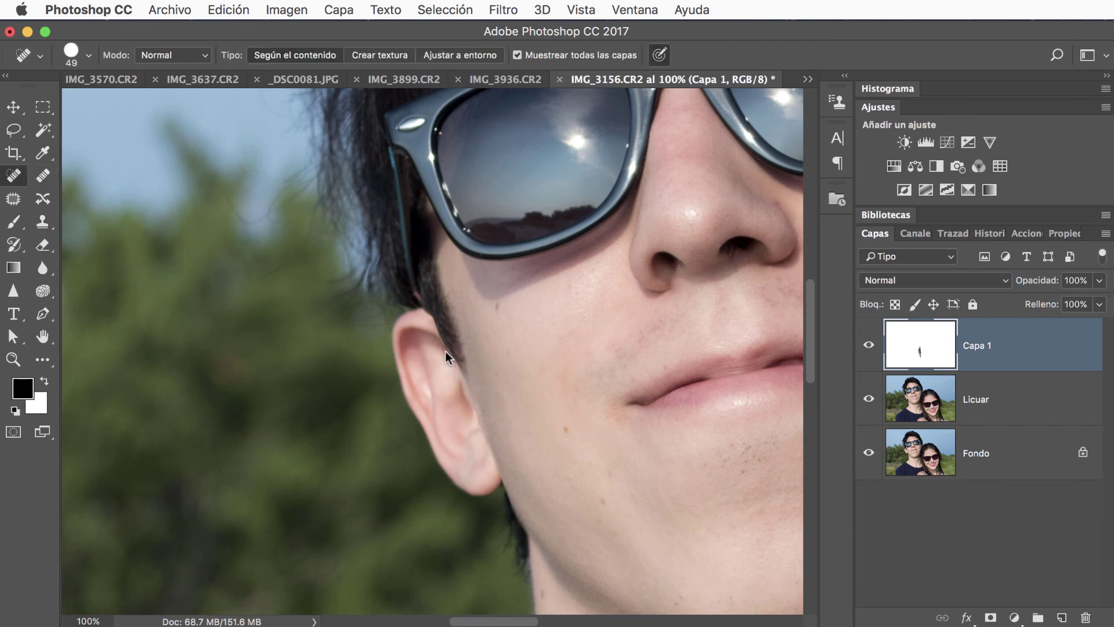
pyautogui.moveTo(426, 316); pyautogui.dragTo(447, 349)
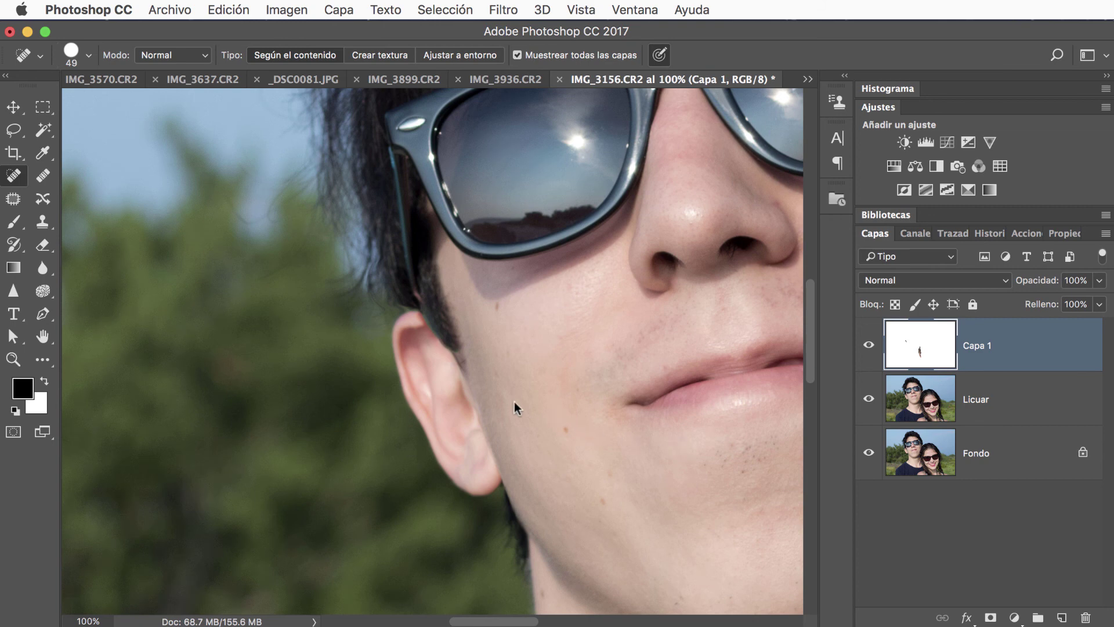
pyautogui.moveTo(457, 354); pyautogui.dragTo(458, 355)
pyautogui.doubleClick(42, 337)
pyautogui.click(43, 337)
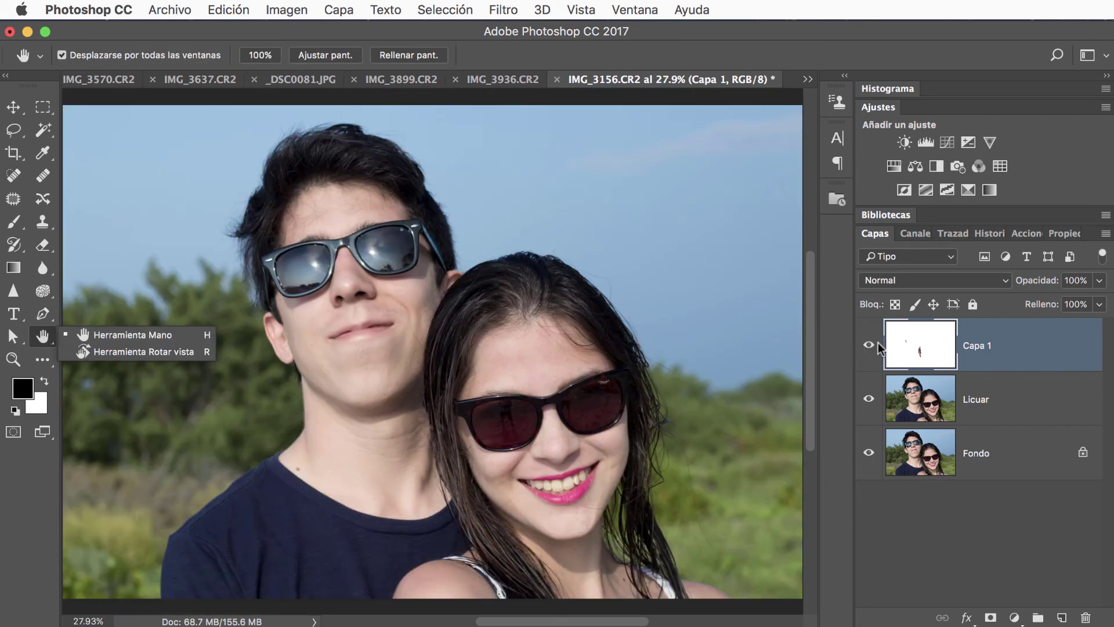
pyautogui.click(869, 360)
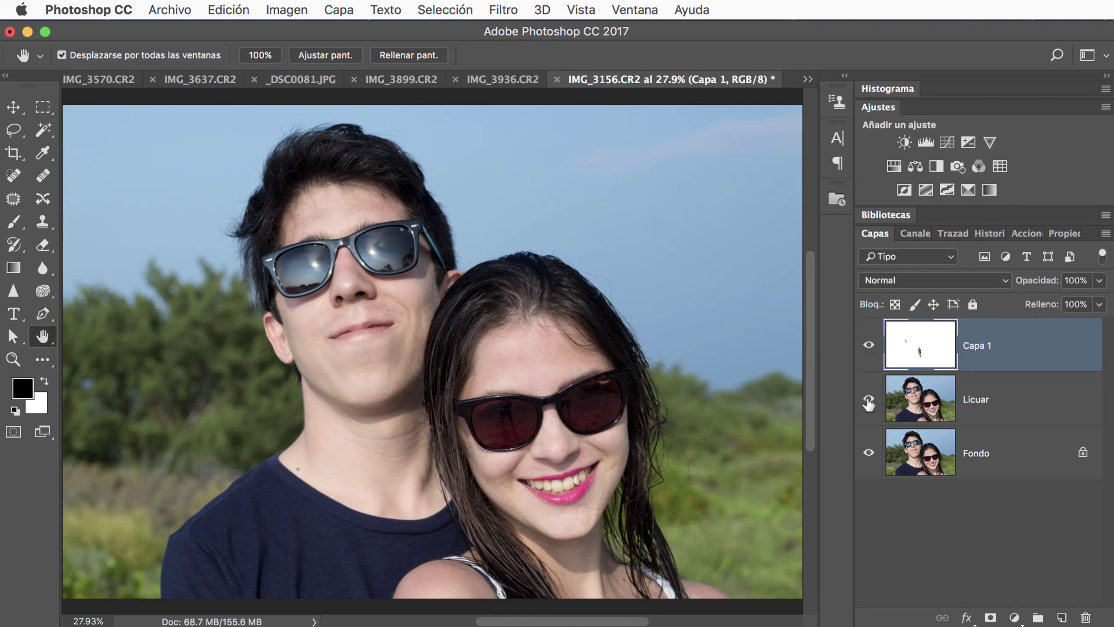
pyautogui.click(869, 346)
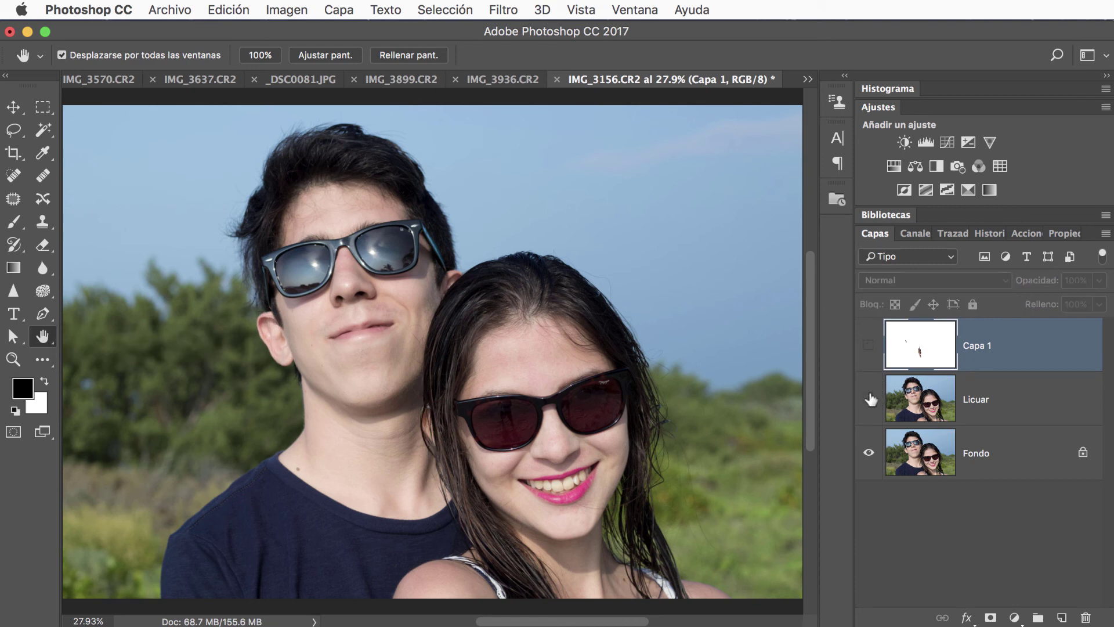
pyautogui.click(868, 400)
pyautogui.click(869, 400)
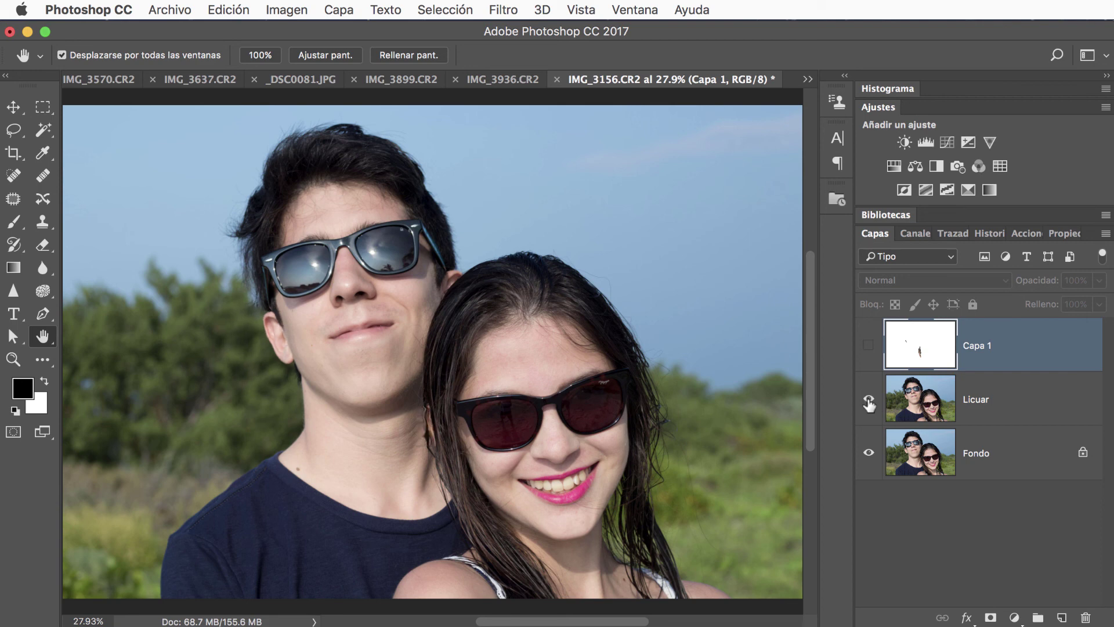
pyautogui.click(869, 349)
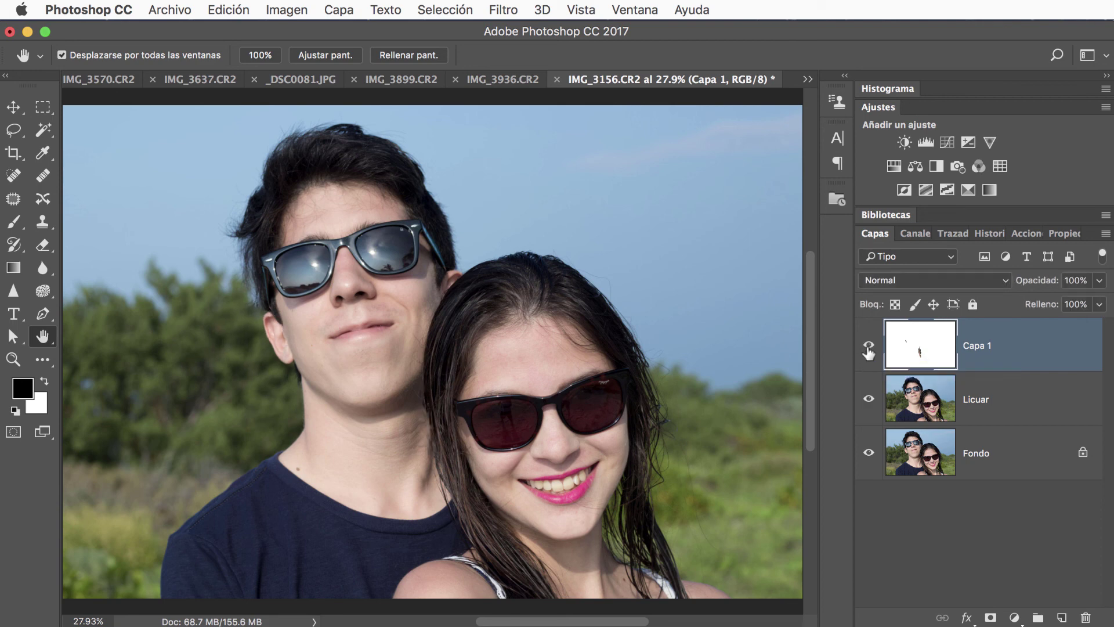